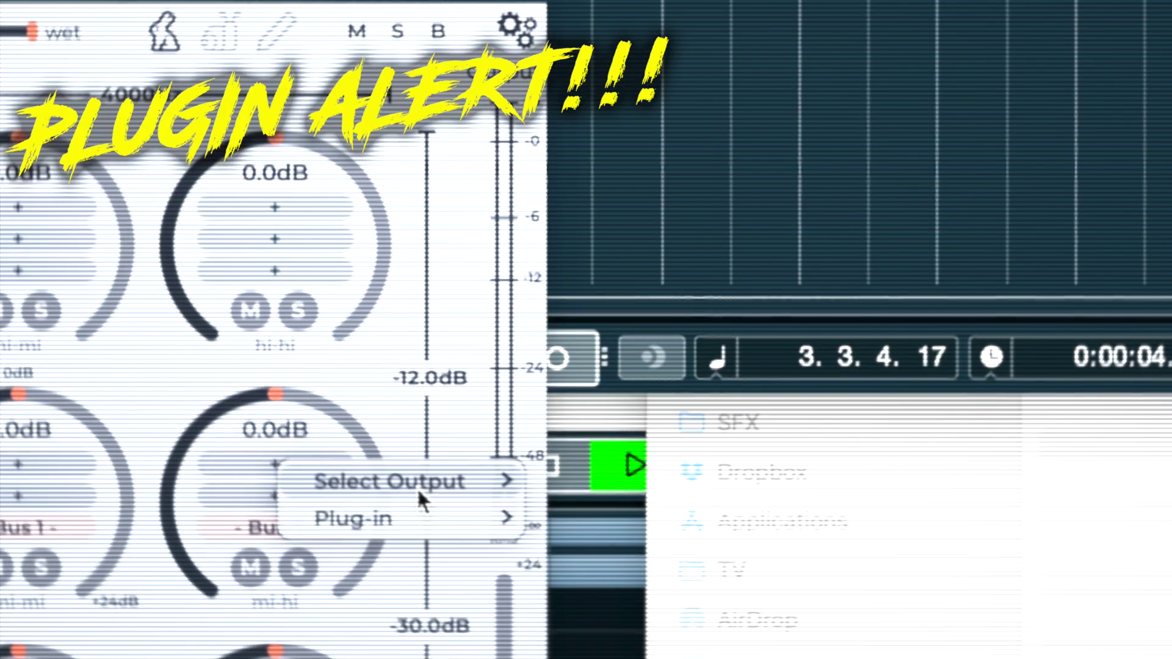
mouse_move(416, 487)
click(579, 227)
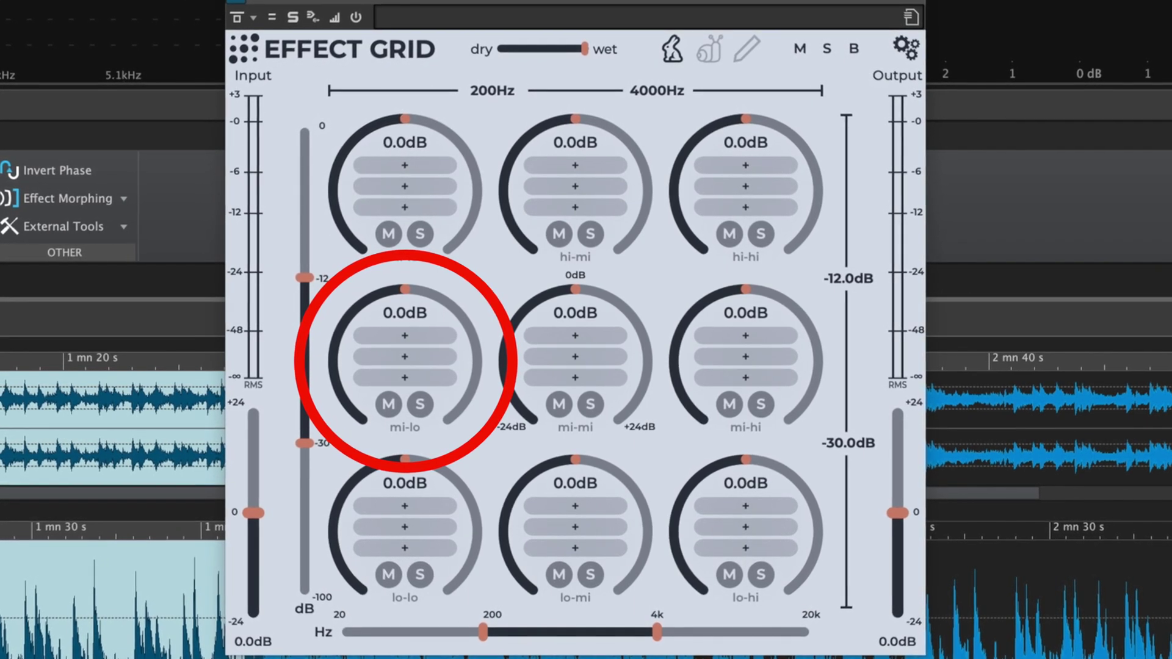
- Play the track and widen the middle level range to span from 0 dB down to -100 dB
key(space)
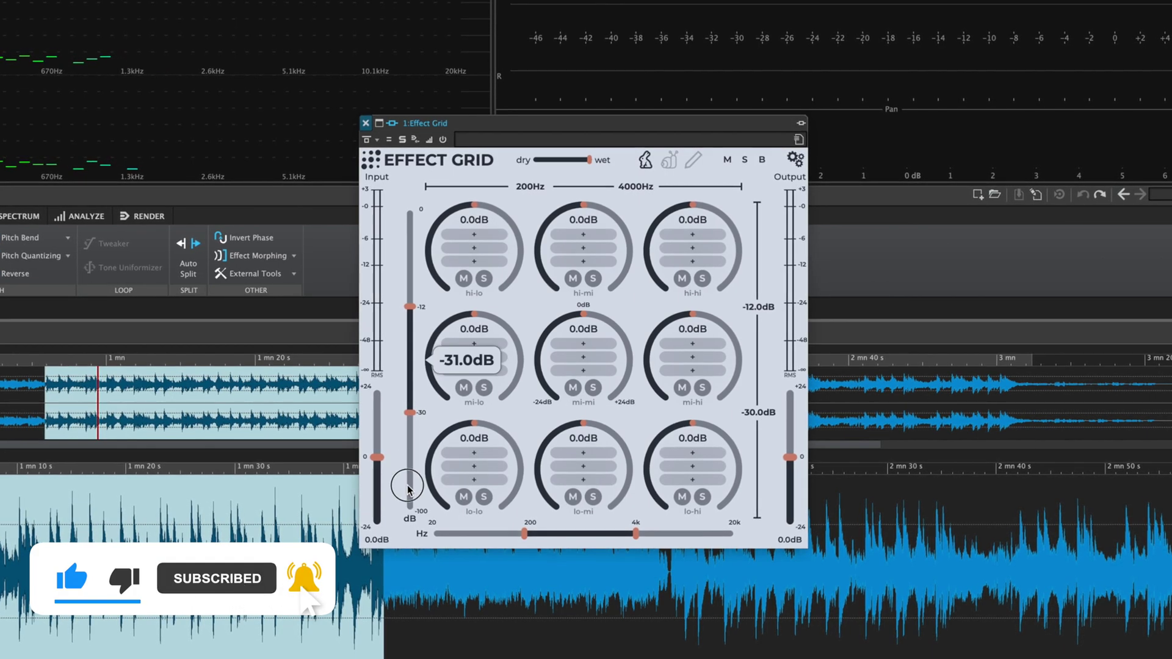
drag(406, 495, 408, 512)
drag(410, 306, 417, 195)
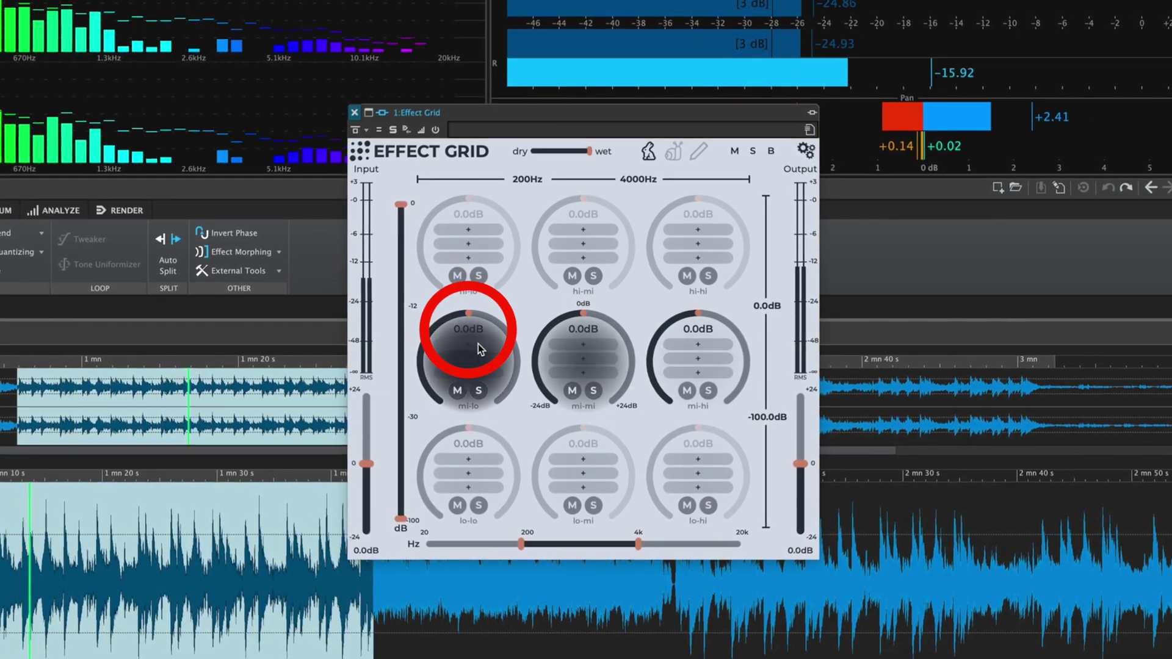
- Try different gains on the mi-lo, mi-mi and mi-hi cells, and return the lower level threshold to about -30 dB
drag(476, 349, 493, 331)
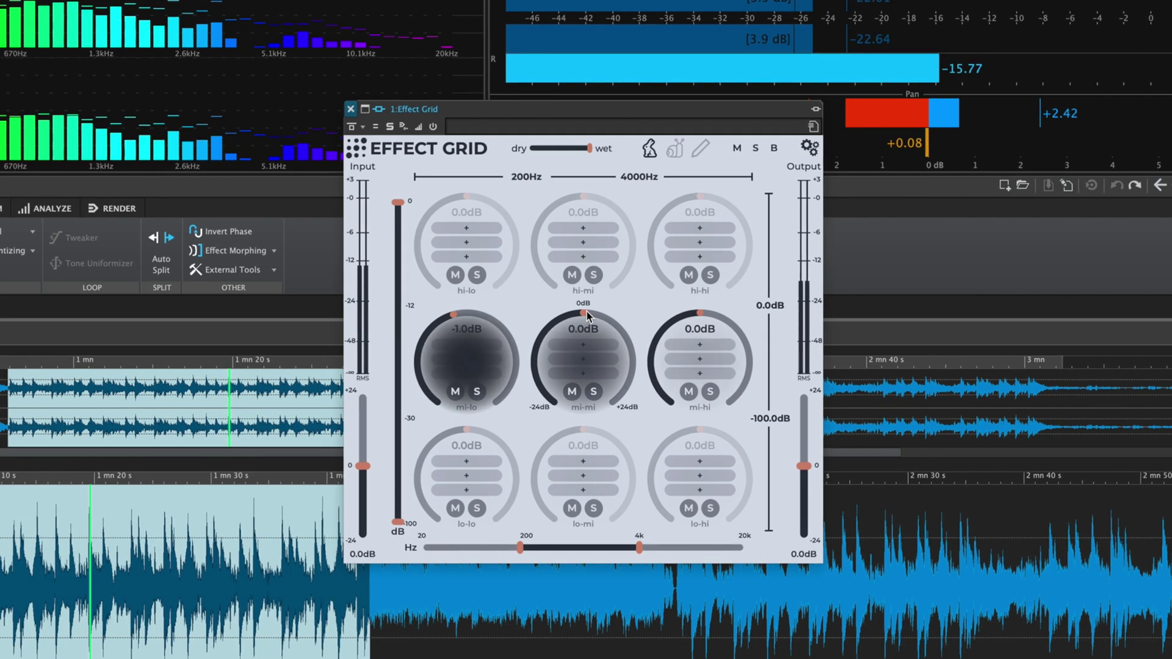
mouse_move(587, 310)
mouse_down()
mouse_move(631, 272)
mouse_move(606, 315)
mouse_up()
drag(704, 308, 733, 268)
drag(578, 317, 570, 320)
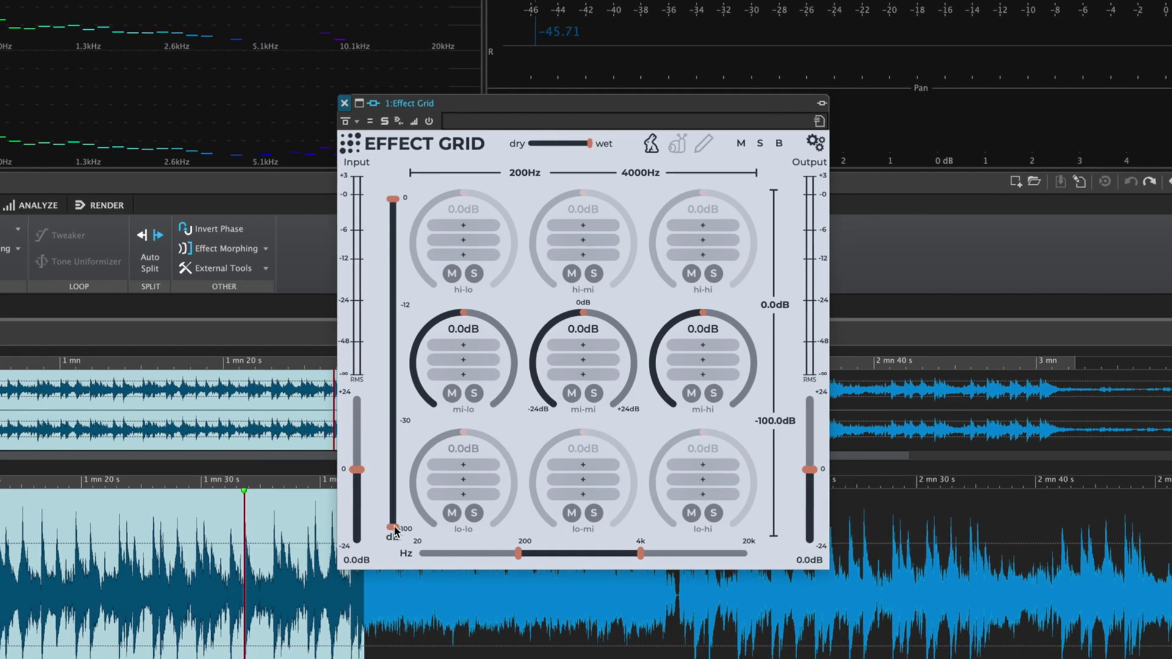
drag(394, 526, 392, 420)
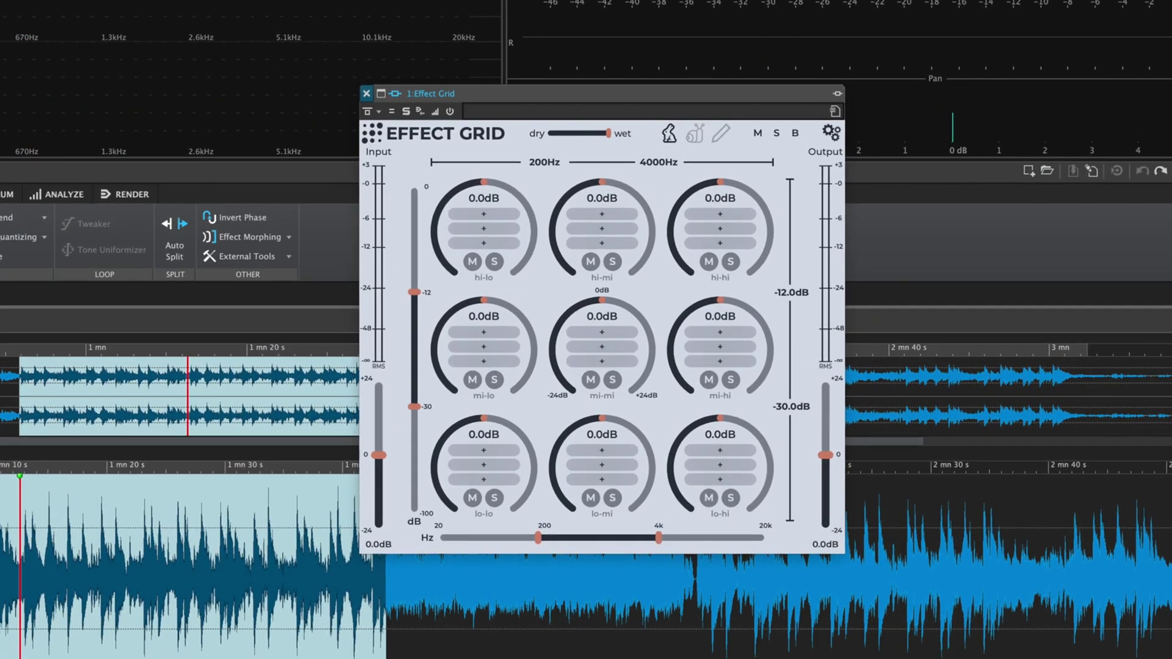
- Solo the mi-lo cell during playback and lower the low crossover frequency to 119 Hz
key(space)
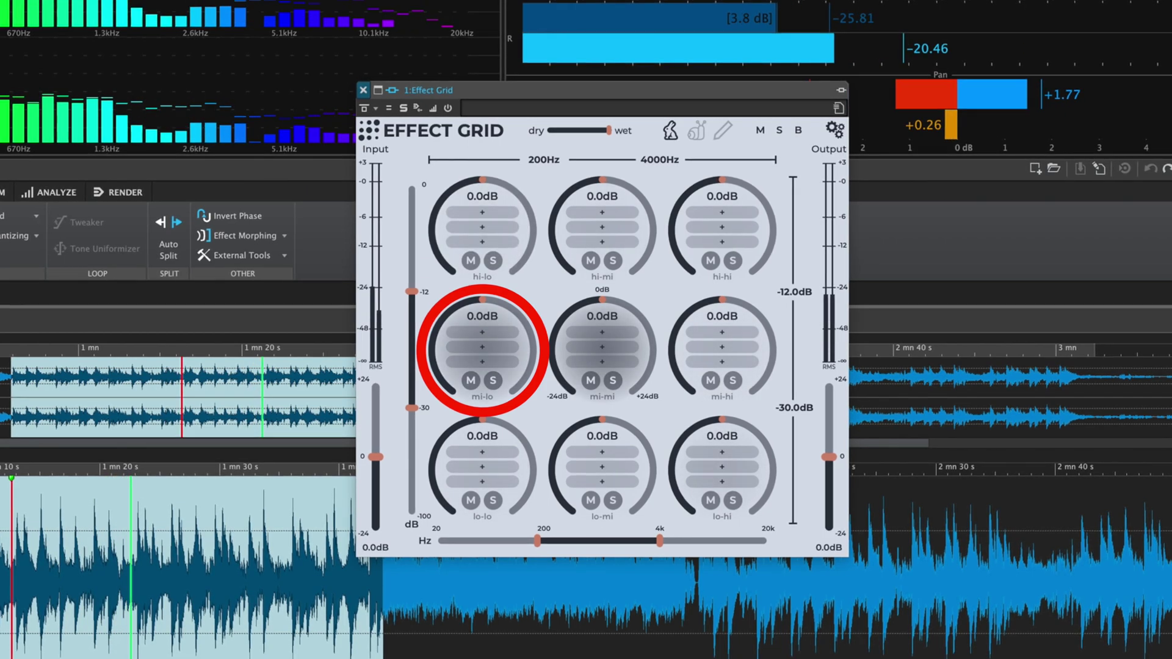
click(493, 380)
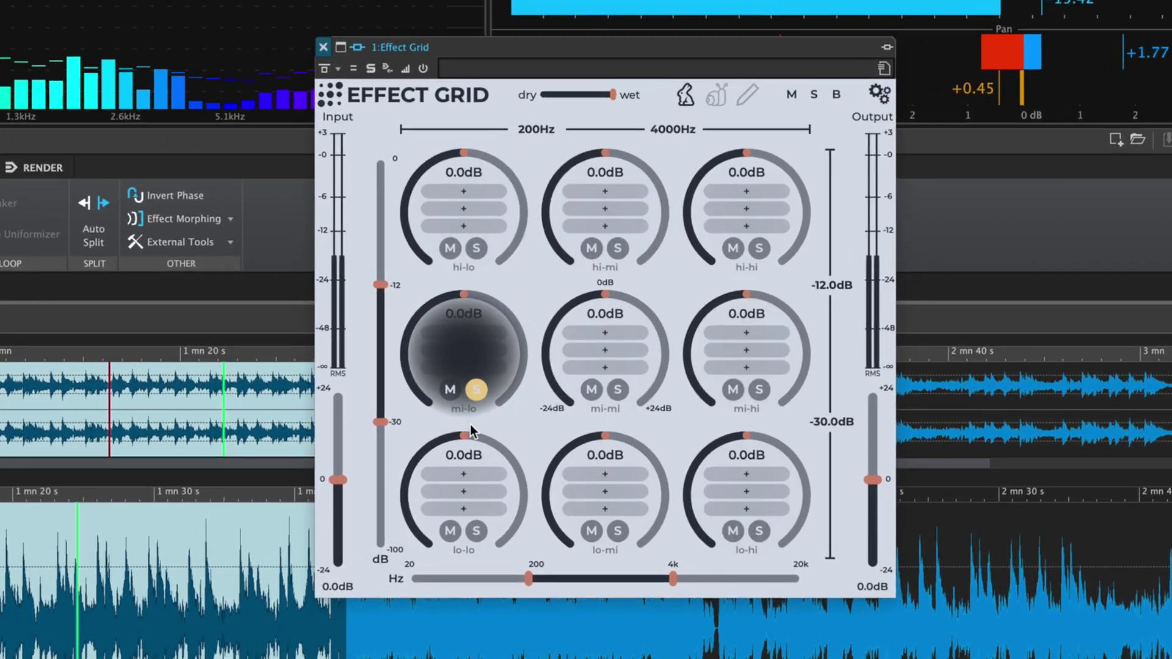
drag(529, 579, 523, 584)
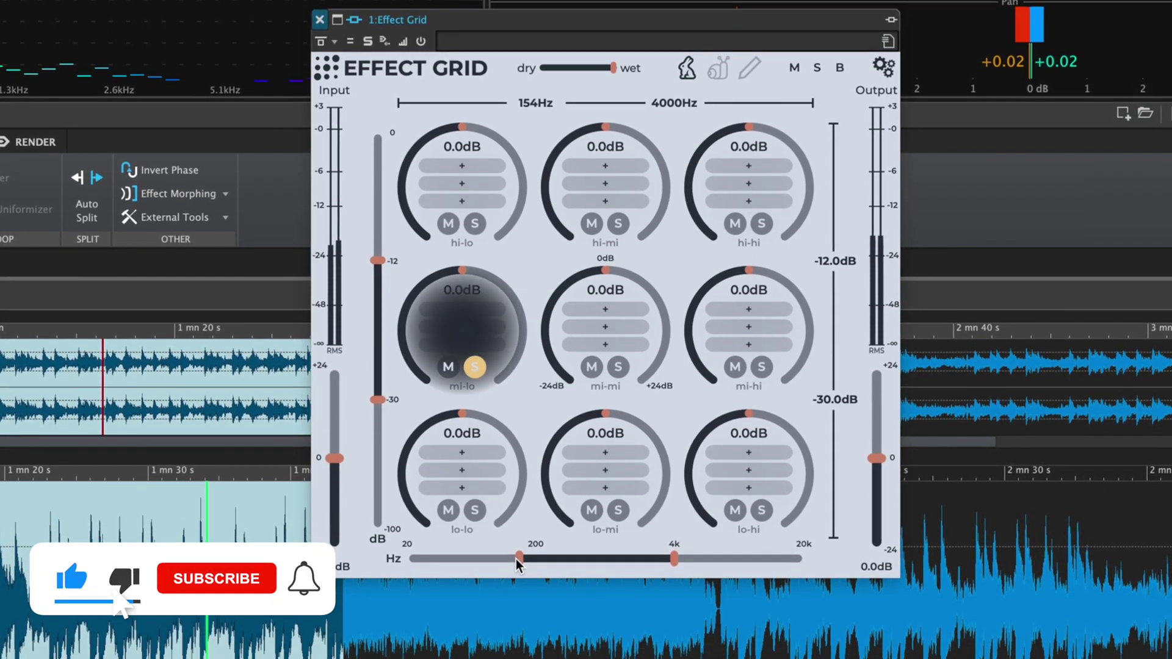
drag(522, 584, 513, 552)
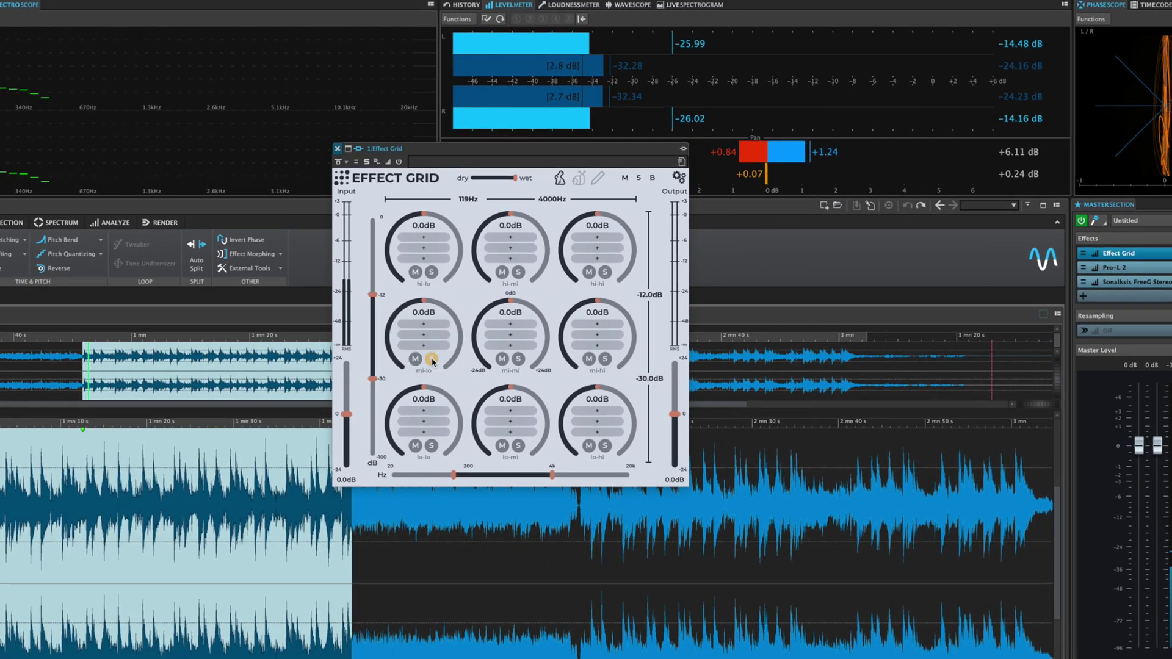
- Load Doubler2 Stereo into the first slot of the mi-lo cell and turn off that cell's solo
click(433, 327)
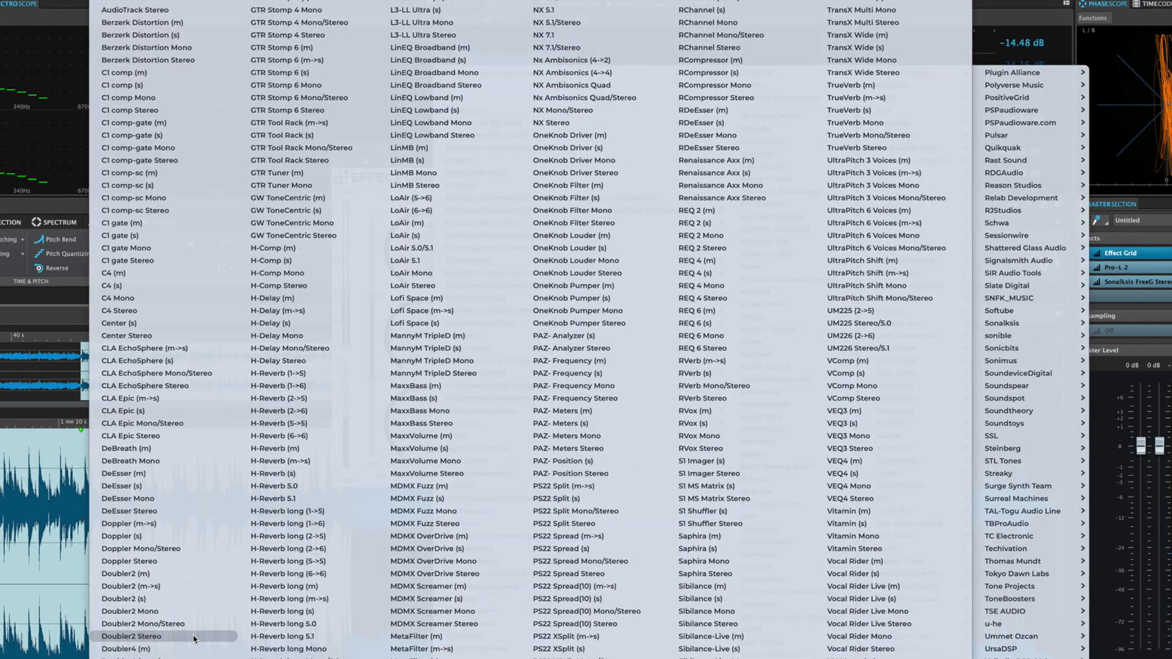
click(195, 638)
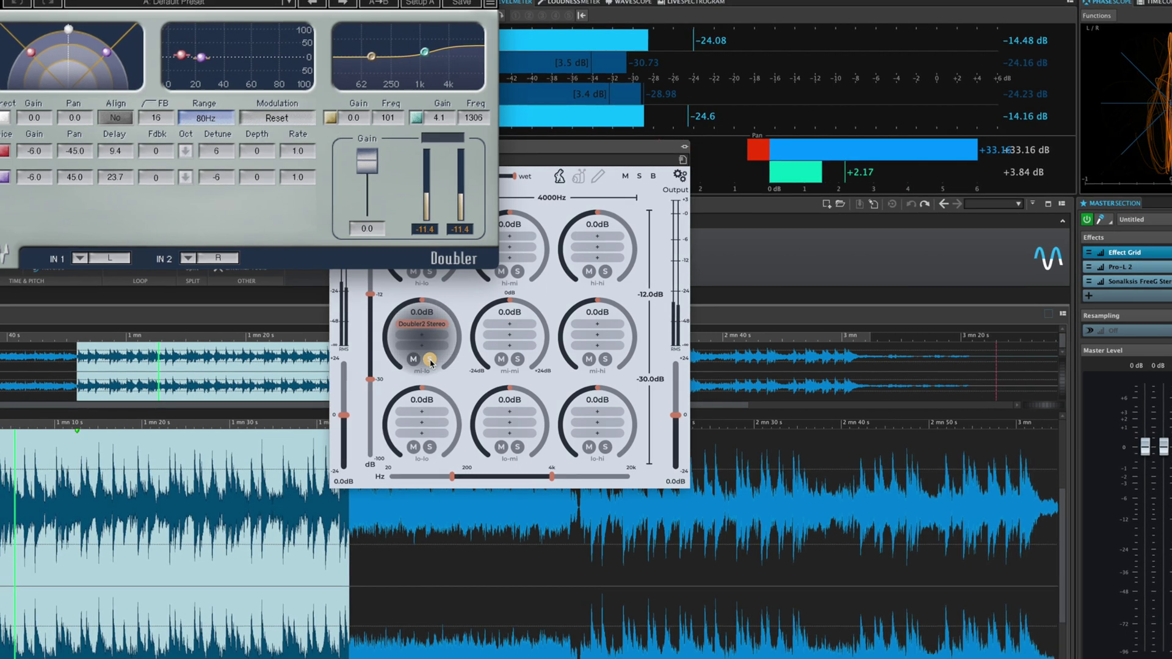
click(430, 360)
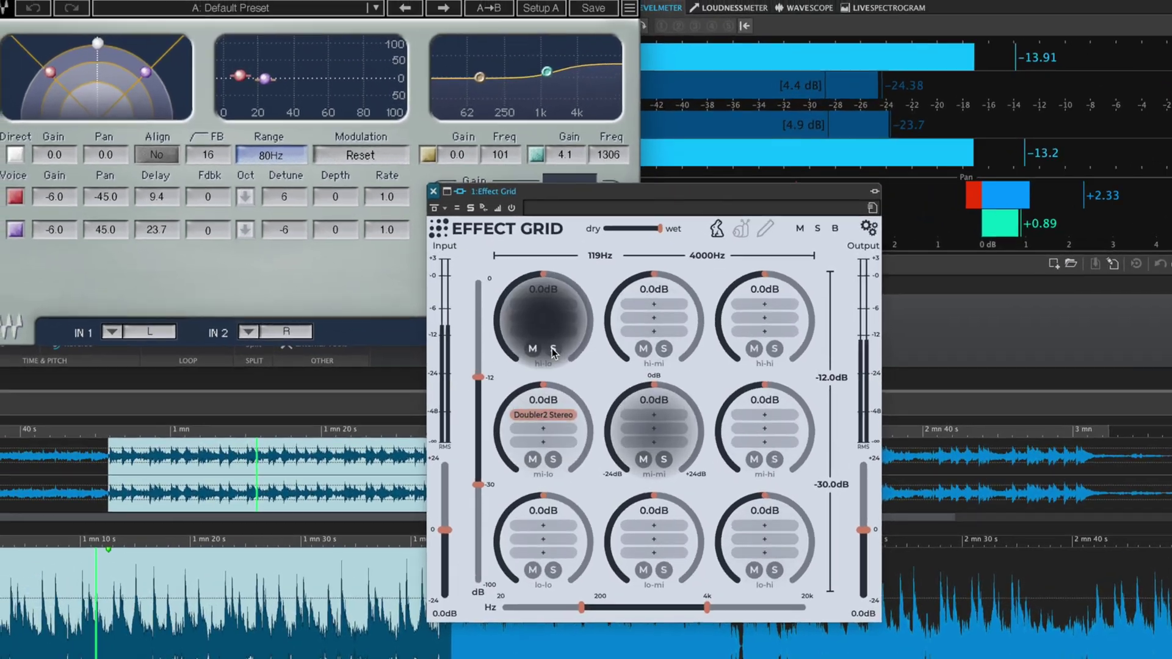
- Solo the hi-lo cell and load Saturn 2 into its first slot with the Gentle Saturation style and a higher drive
click(428, 271)
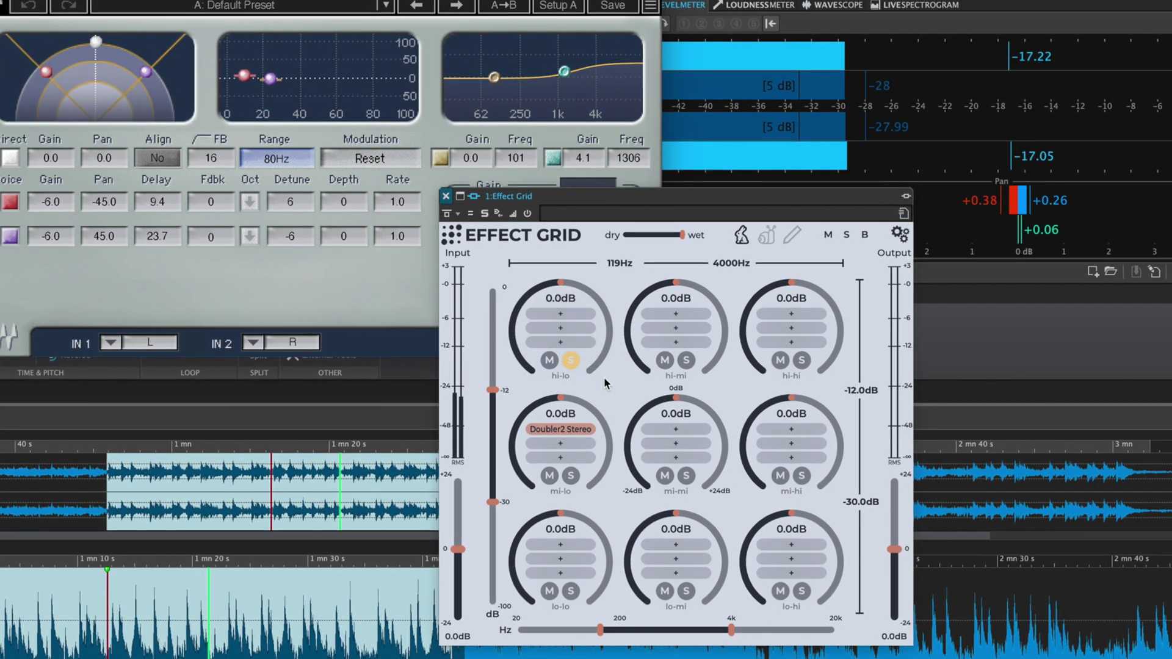
click(574, 313)
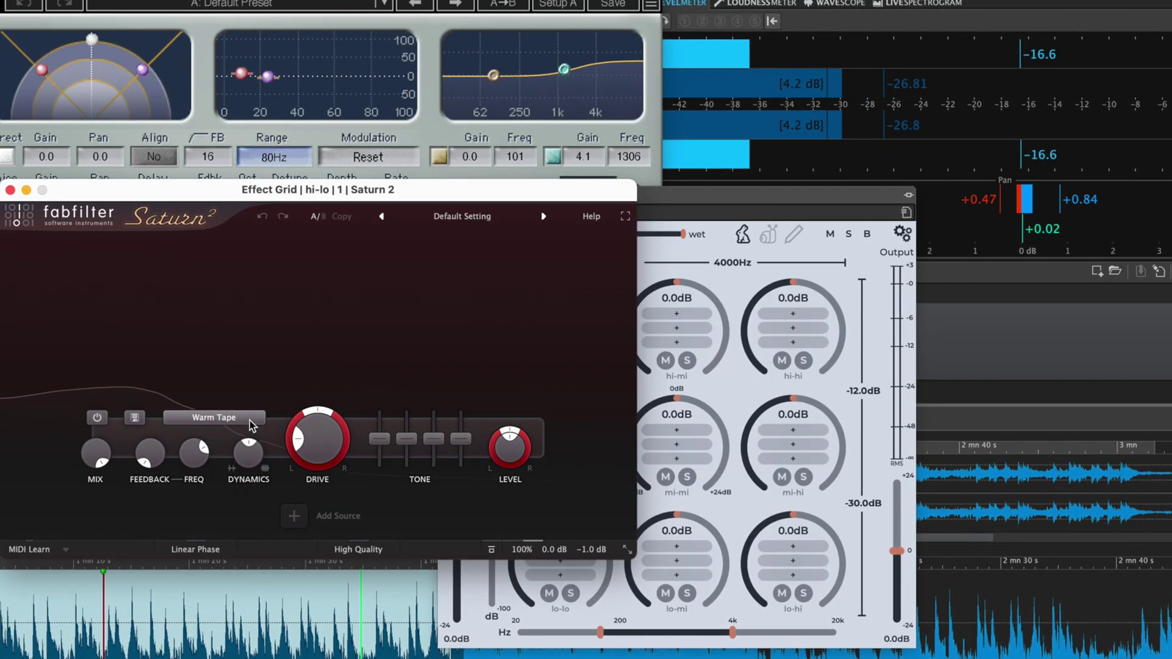
click(249, 420)
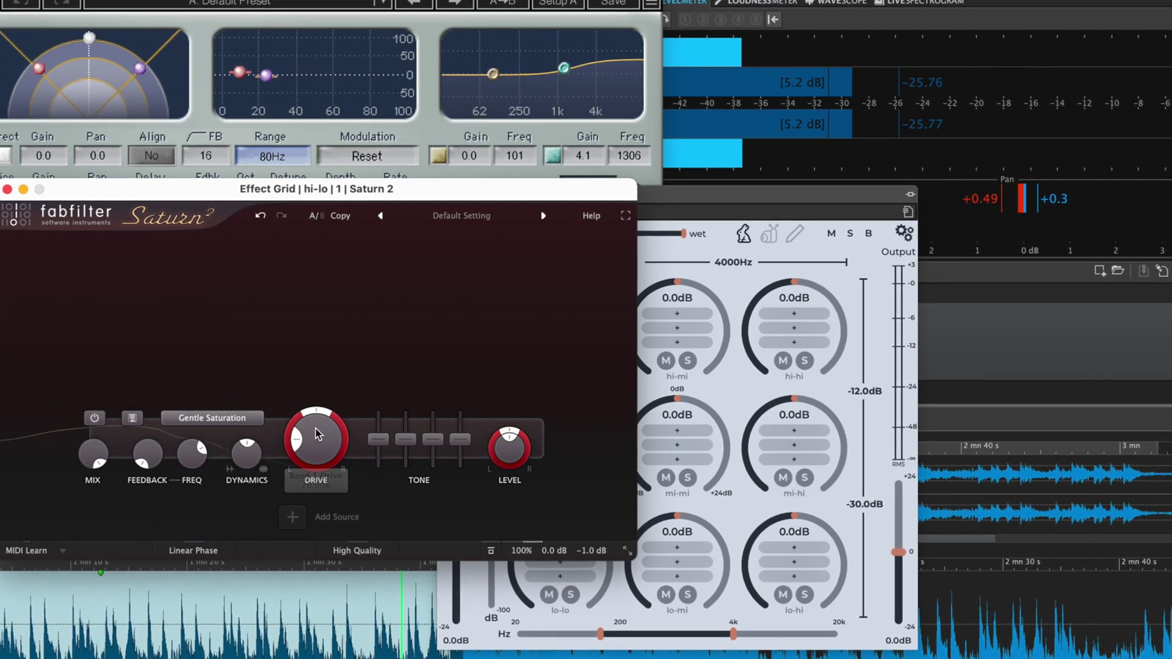
drag(321, 440, 312, 381)
drag(610, 195, 527, 204)
key(super+w)
click(722, 230)
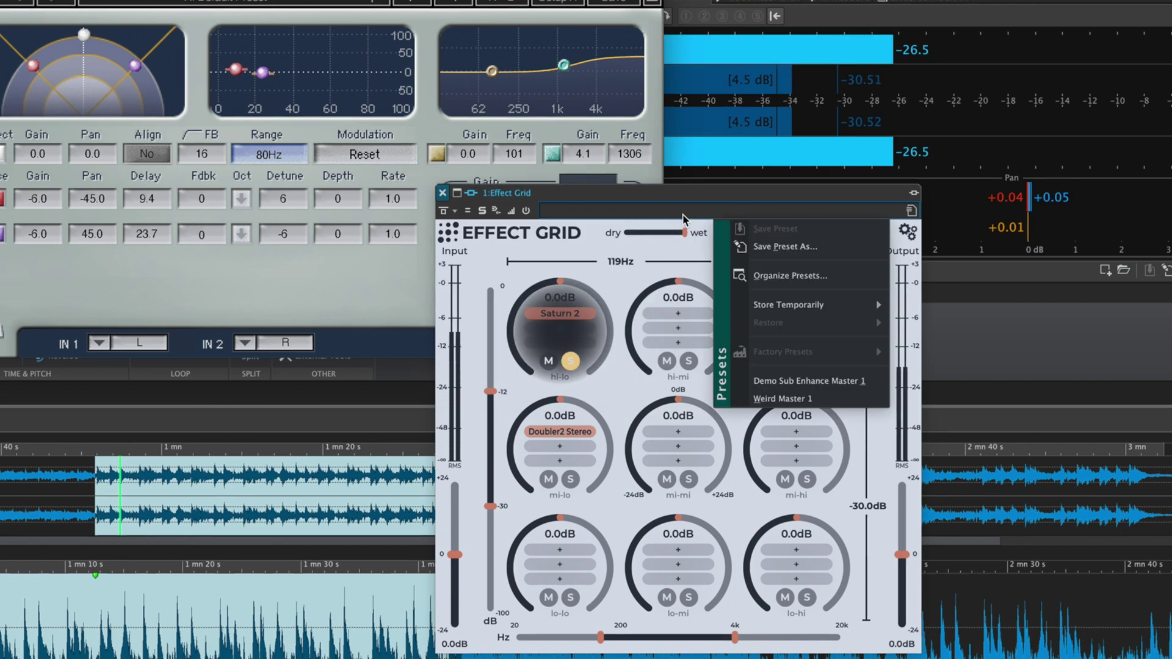
- Load the kHs Transient Shaper into the second slot of the hi-lo cell and adjust its attack
click(579, 328)
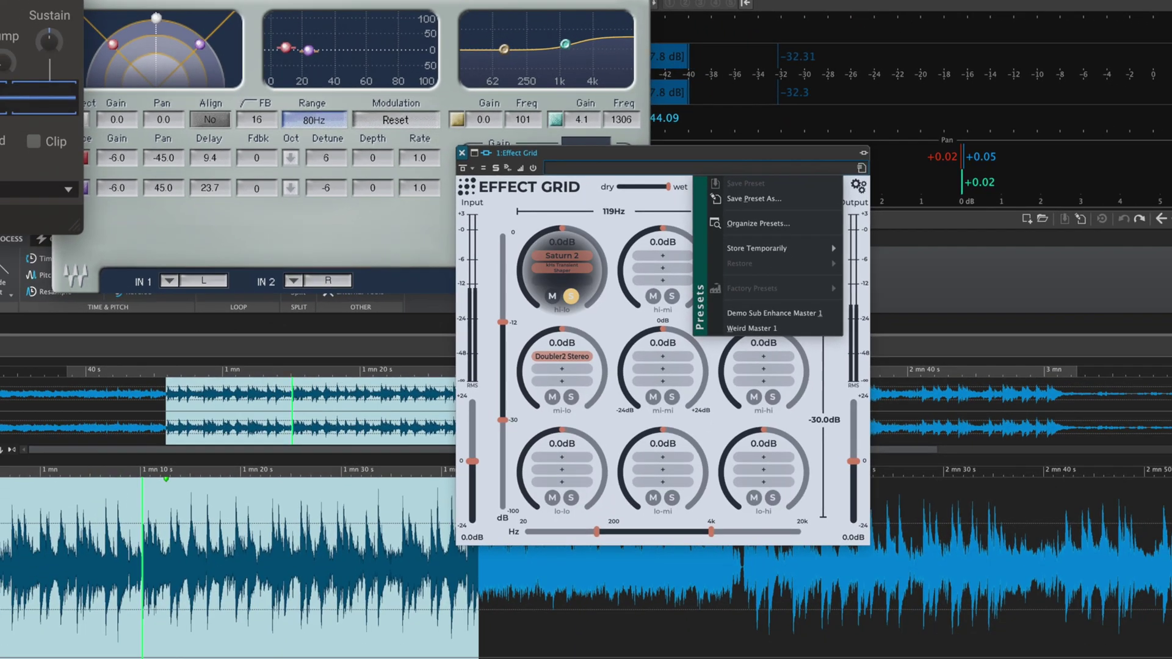
drag(36, 1, 403, 262)
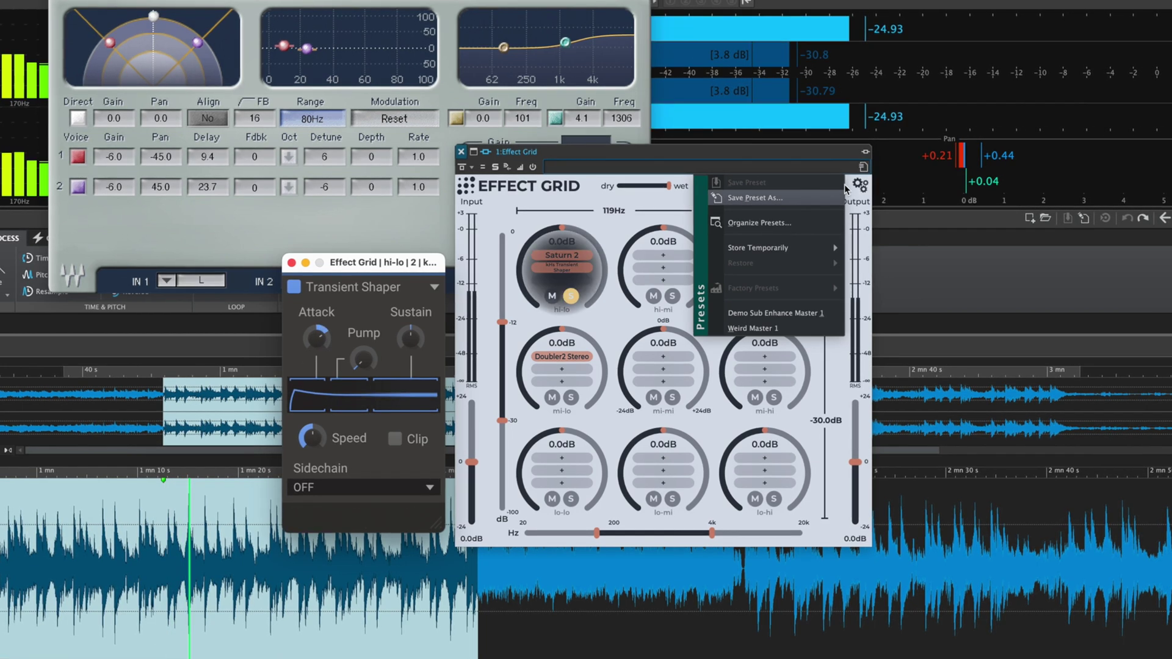
click(826, 188)
drag(316, 337, 316, 337)
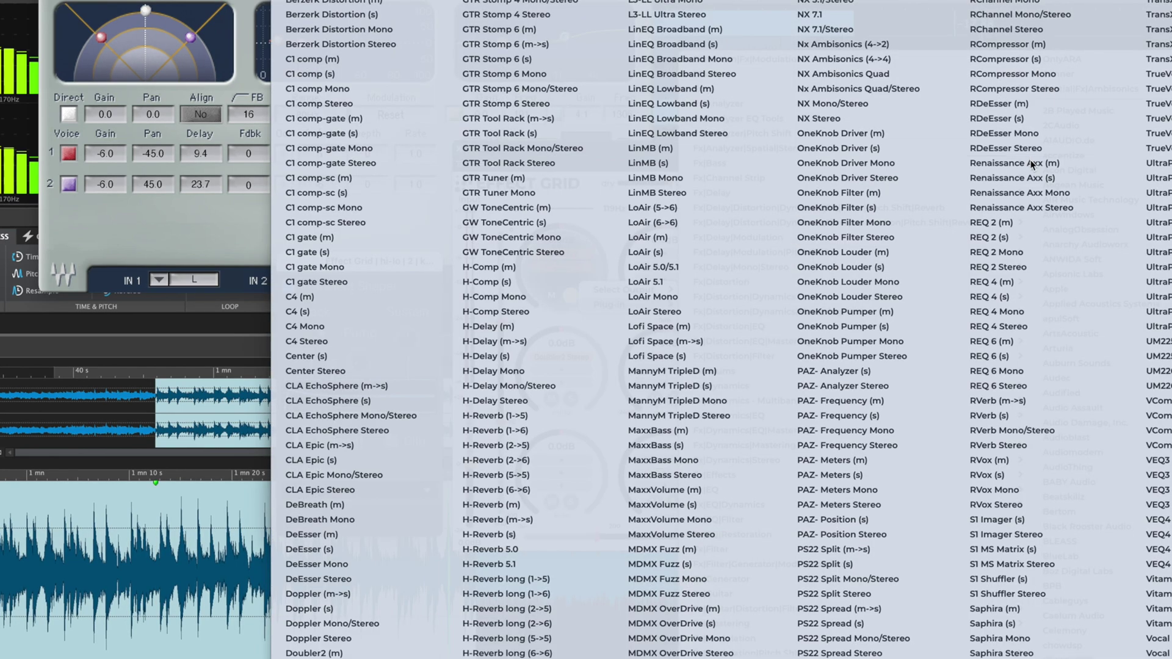
- Add Renaissance Axx Stereo with a -16.0 threshold to the third slot of the hi-lo cell, and turn off the cell's solo
click(1038, 207)
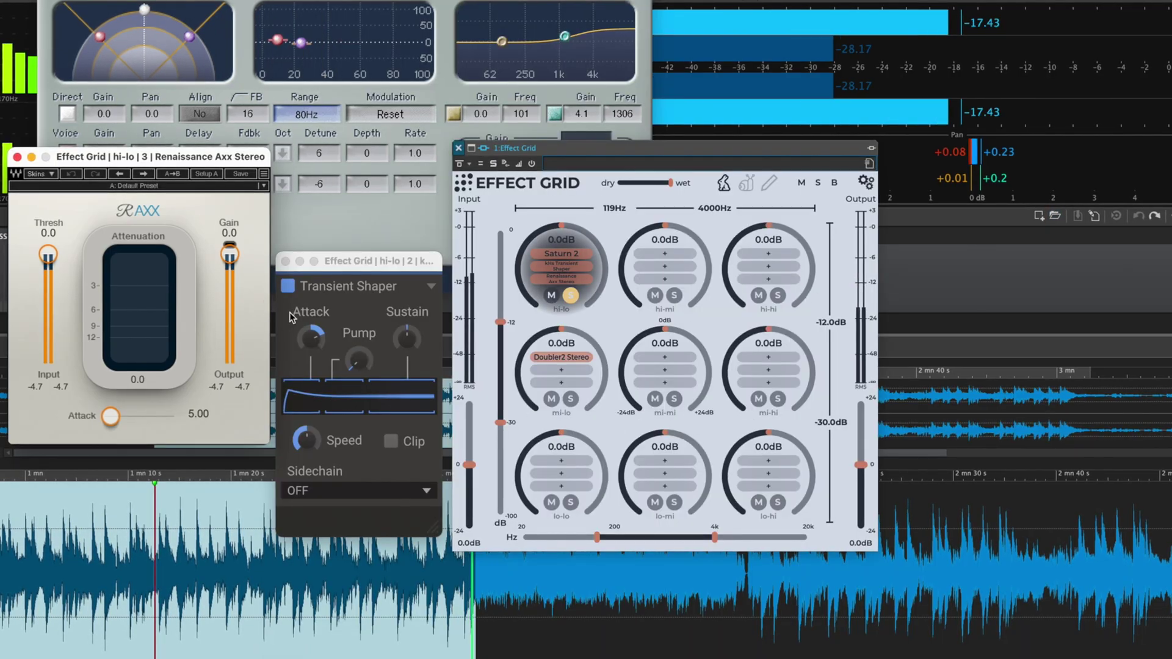
drag(47, 257, 47, 282)
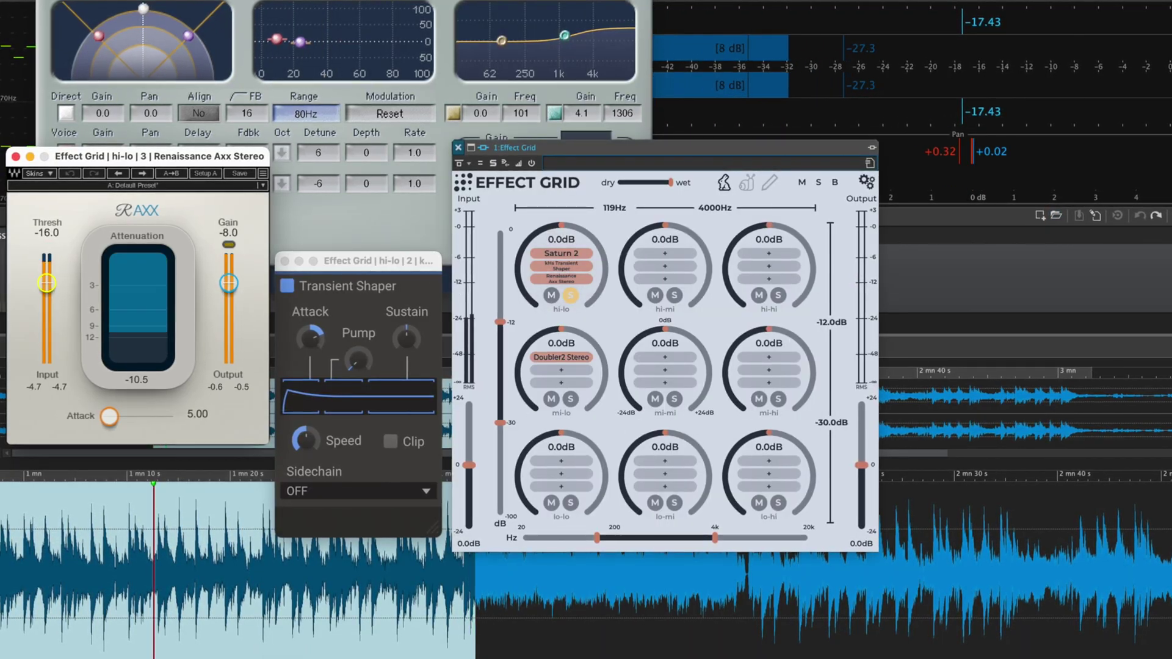
click(570, 295)
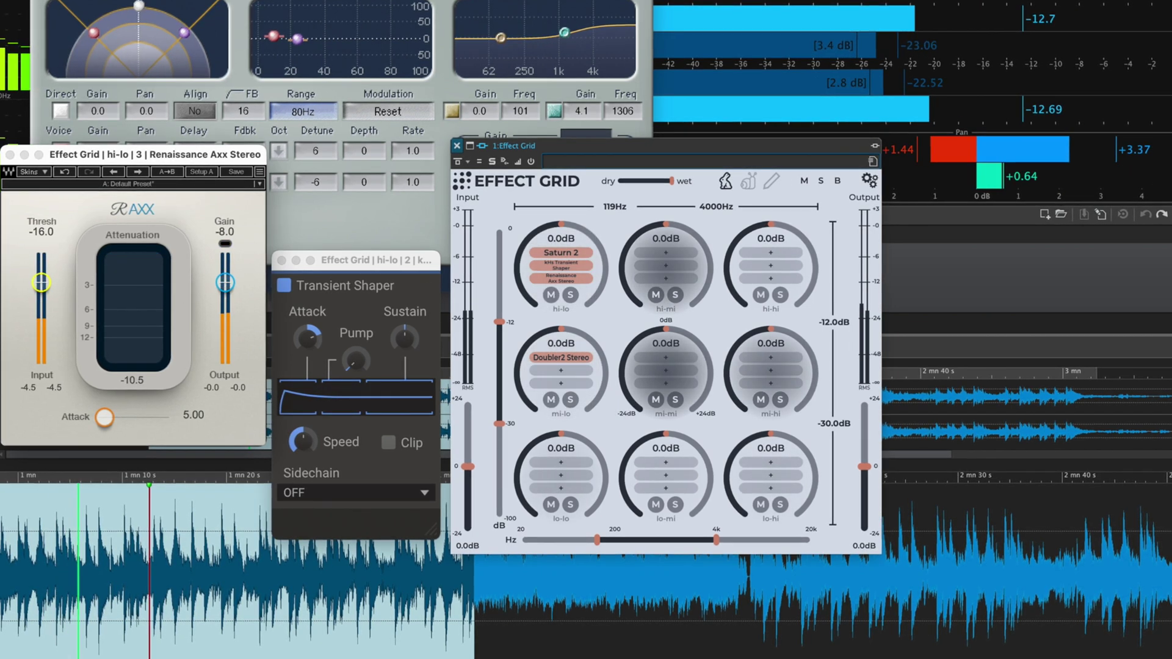
mouse_move(48, 306)
mouse_down()
mouse_move(47, 317)
mouse_move(38, 290)
mouse_up()
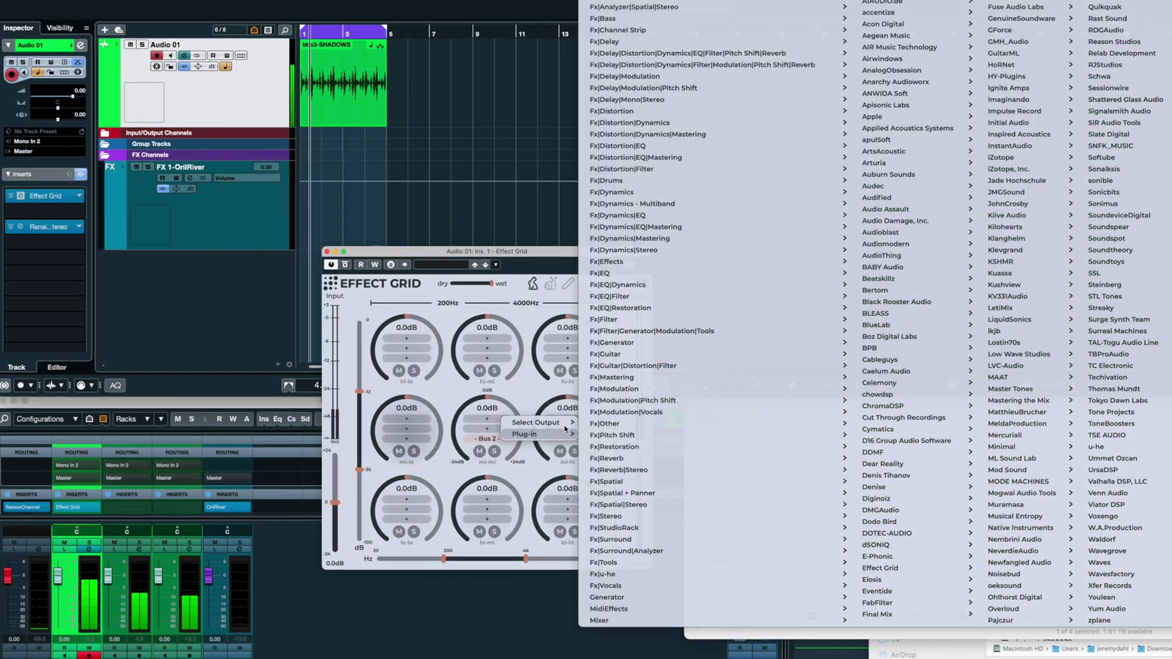
- Solo the mixer channels fed by Bus 2 and Bus 1 in turn to hear the mi-hi and mi-mi outputs, and clear the solos
mouse_move(562, 423)
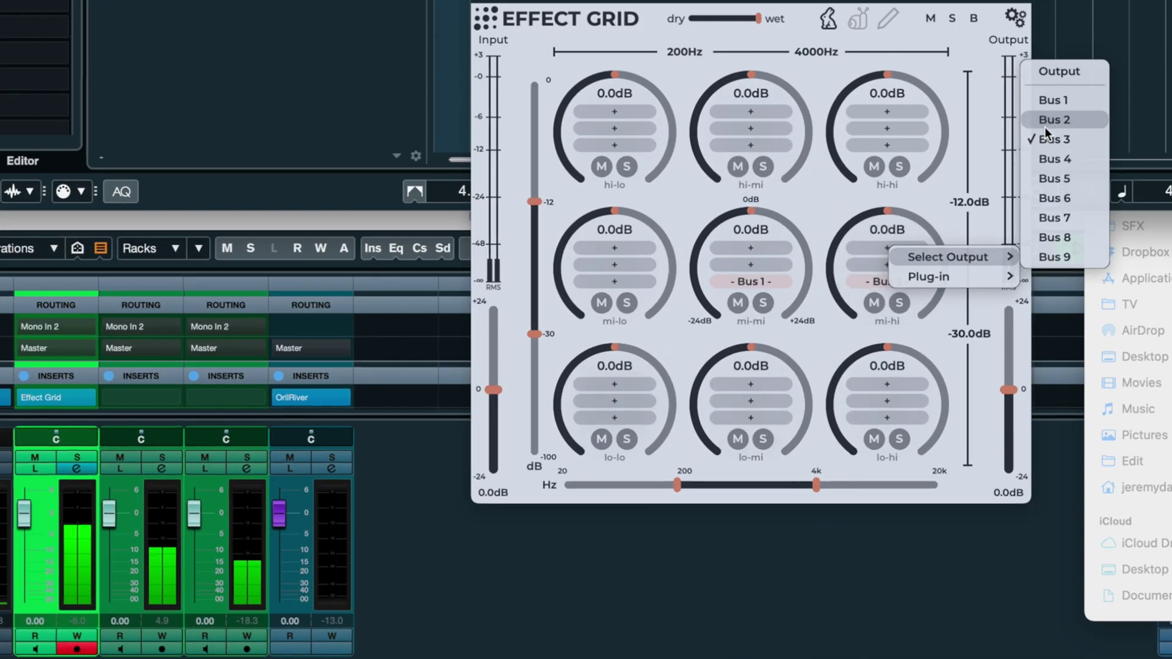
click(662, 343)
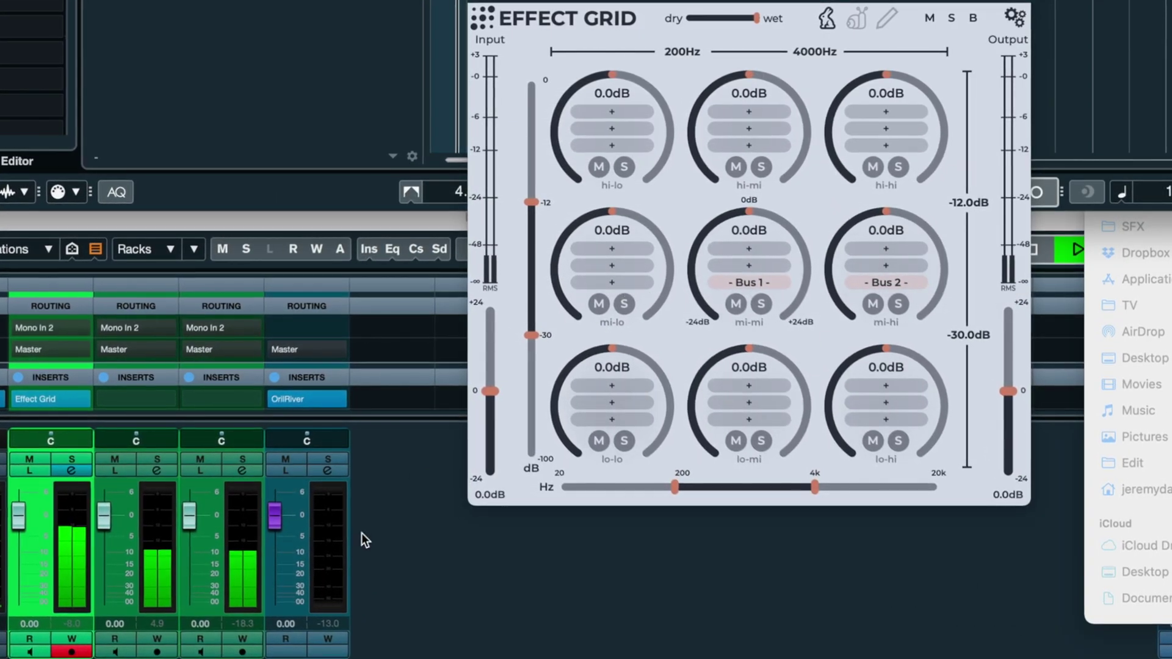
click(241, 459)
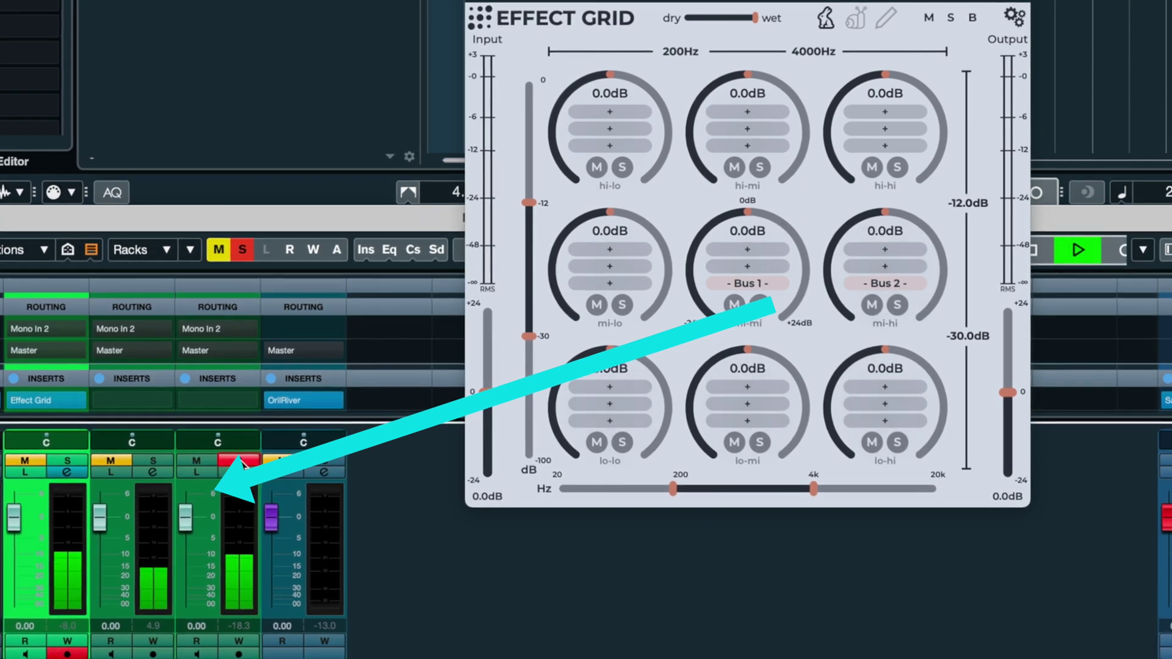
click(241, 459)
click(157, 463)
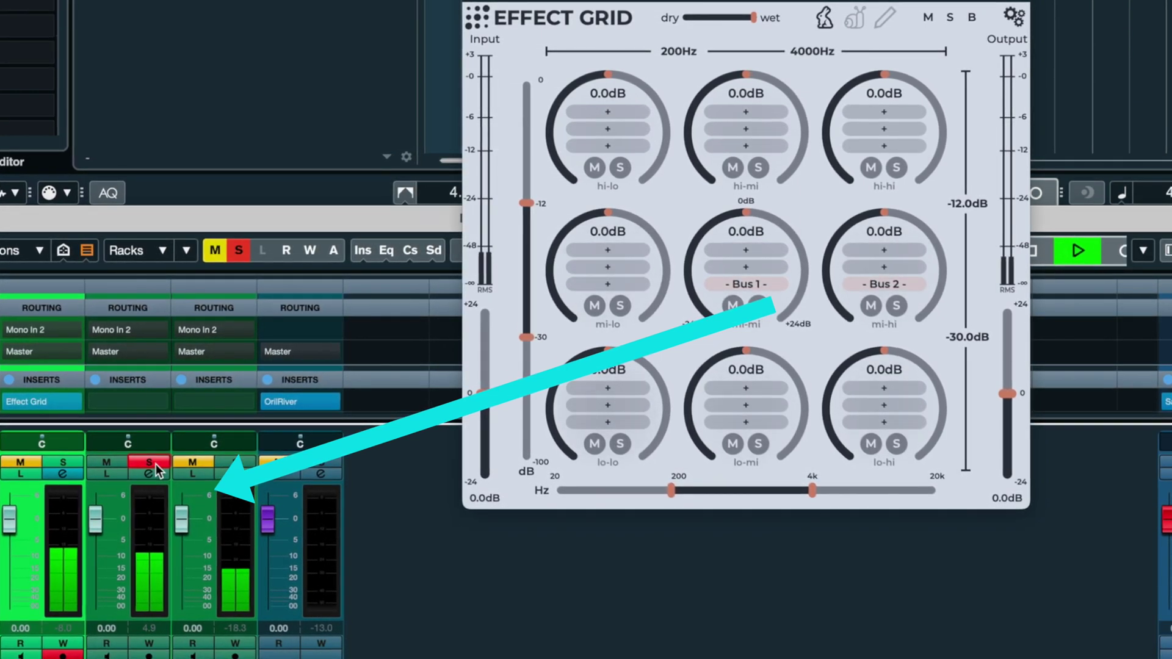
click(63, 463)
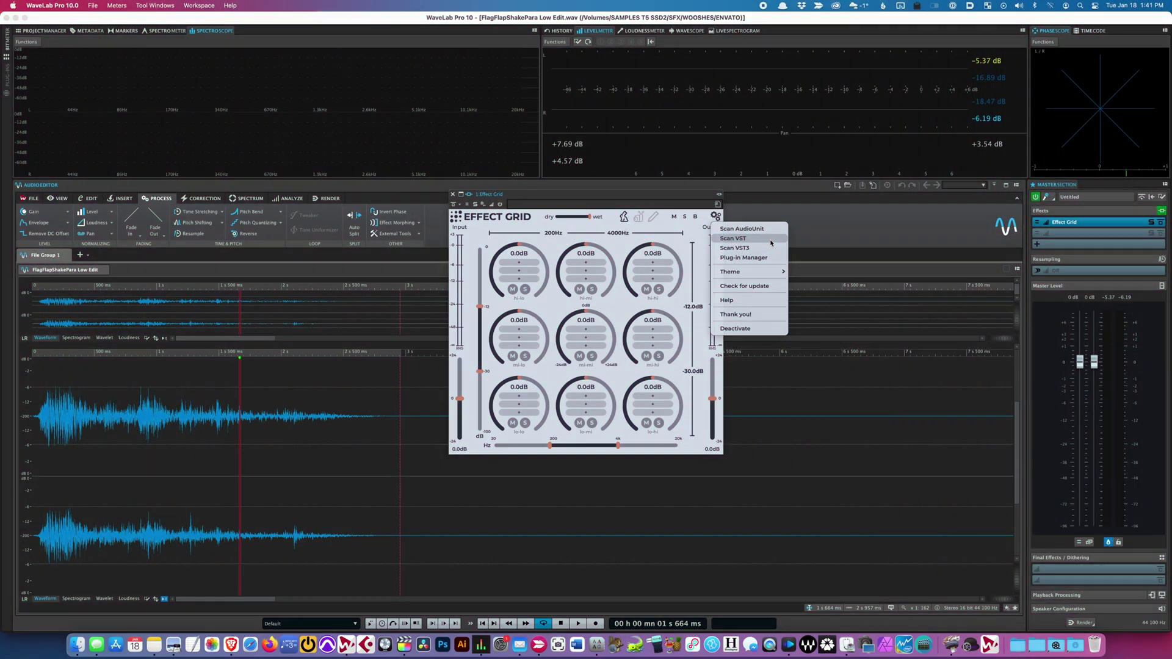
- Turn off the mi-mi cell's solo on the piano track and raise the gain of its MDMX OverDrive plug-in
mouse_move(525, 255)
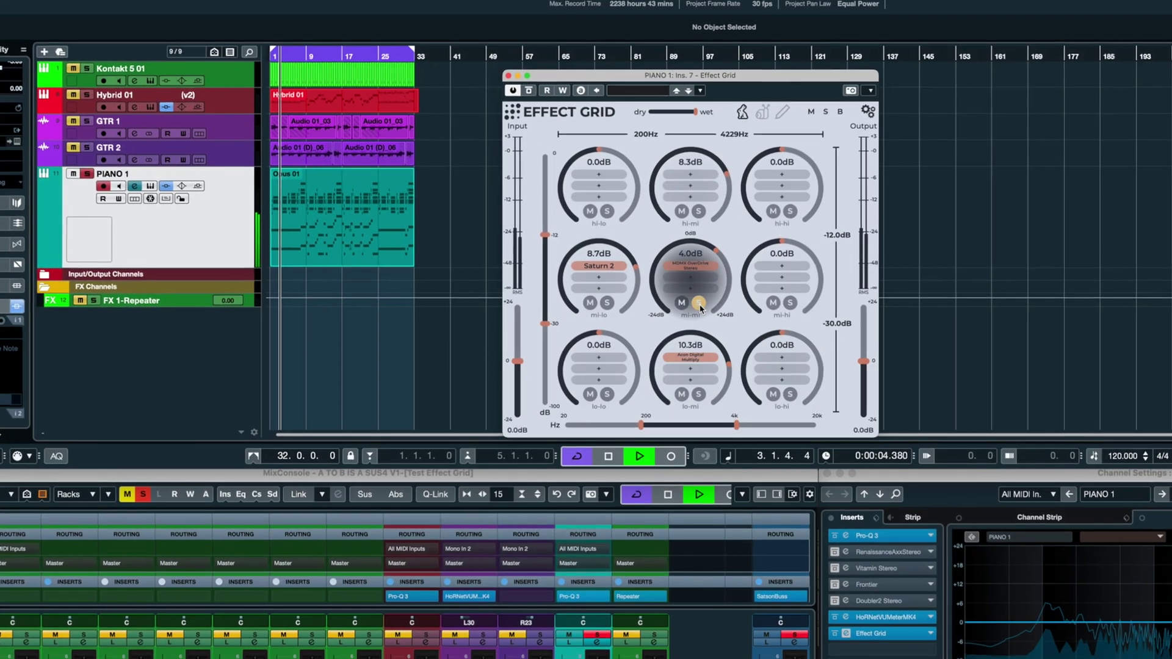
click(698, 304)
click(696, 266)
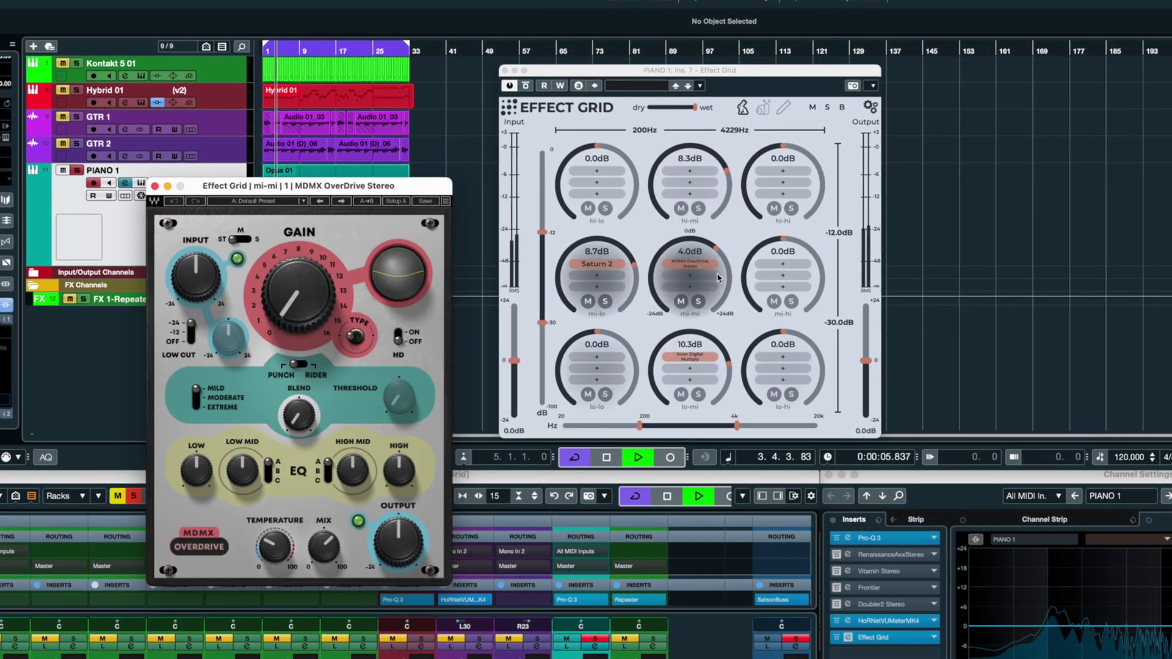
drag(289, 300, 289, 243)
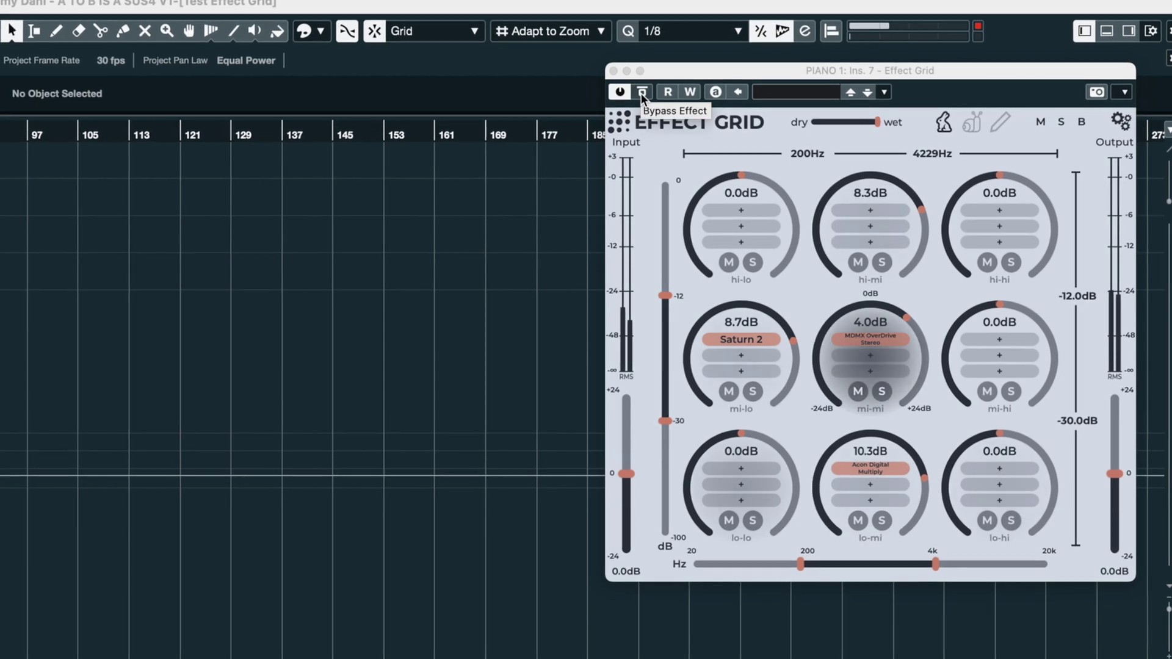
- Toggle the Effect Grid bypass on the piano track to compare the processed and unprocessed signal
click(641, 92)
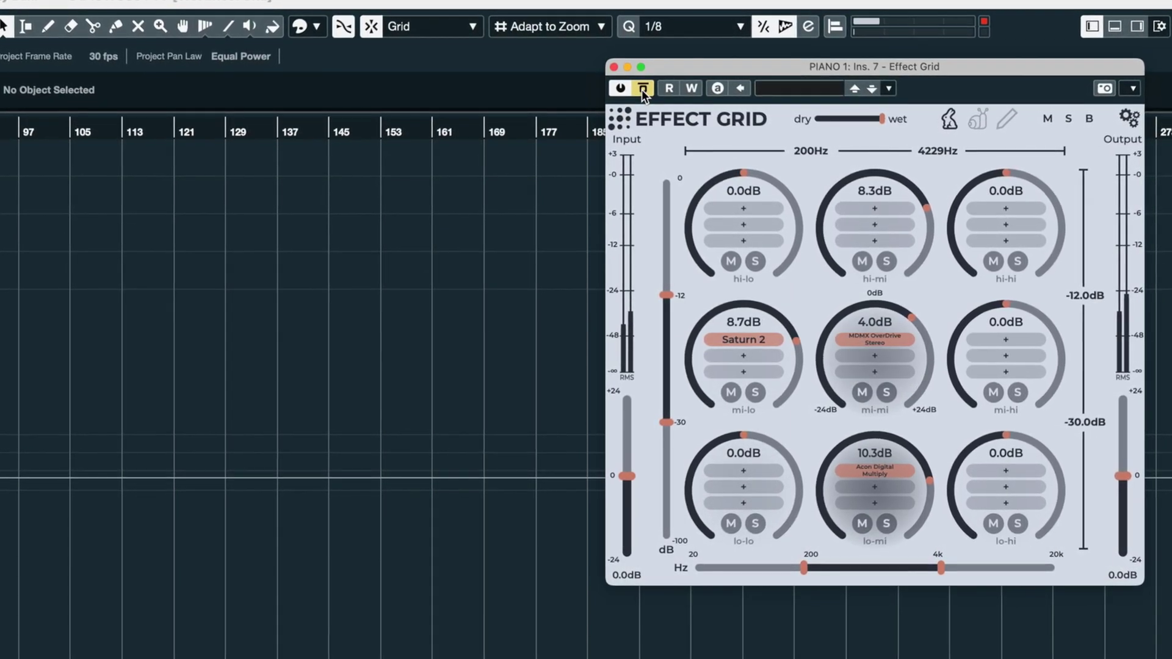
click(642, 89)
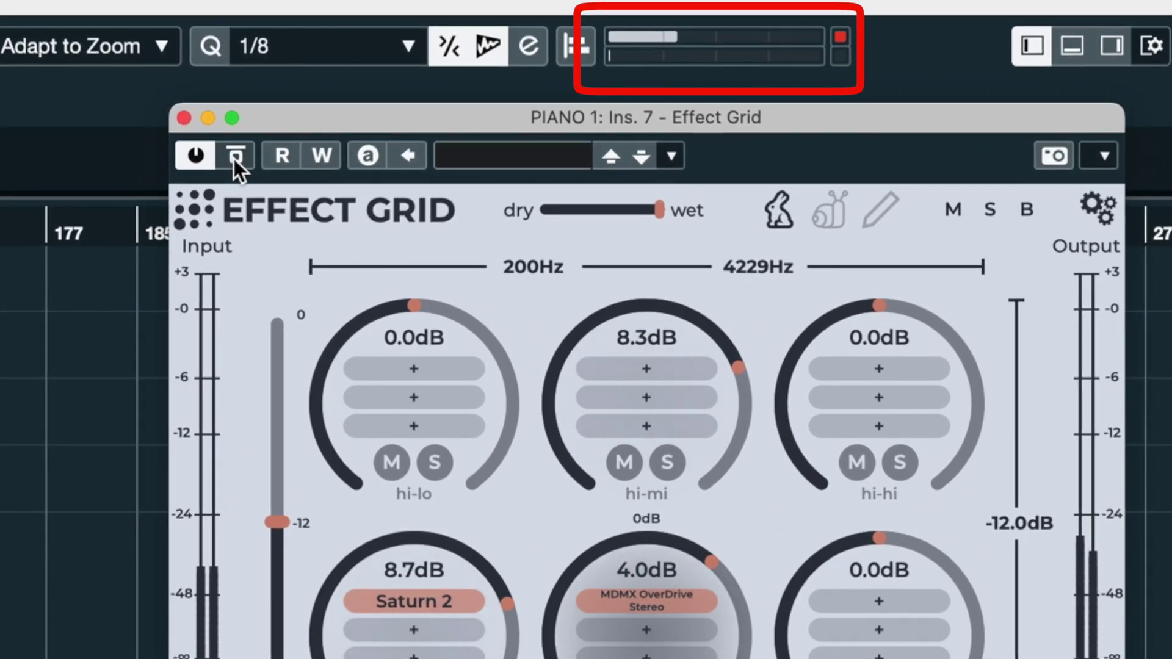
click(233, 157)
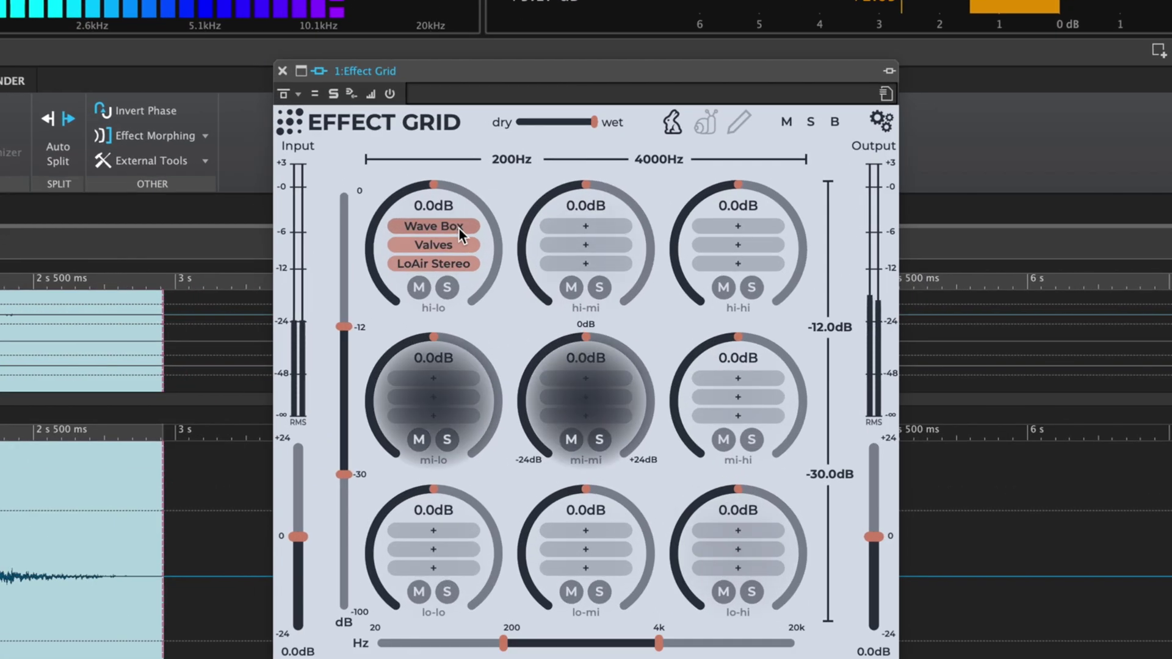
- In the audio editor's Effect Grid, bypass Wave Box, Valves and LoAir Stereo one by one in the hi-lo cell
right_click(459, 228)
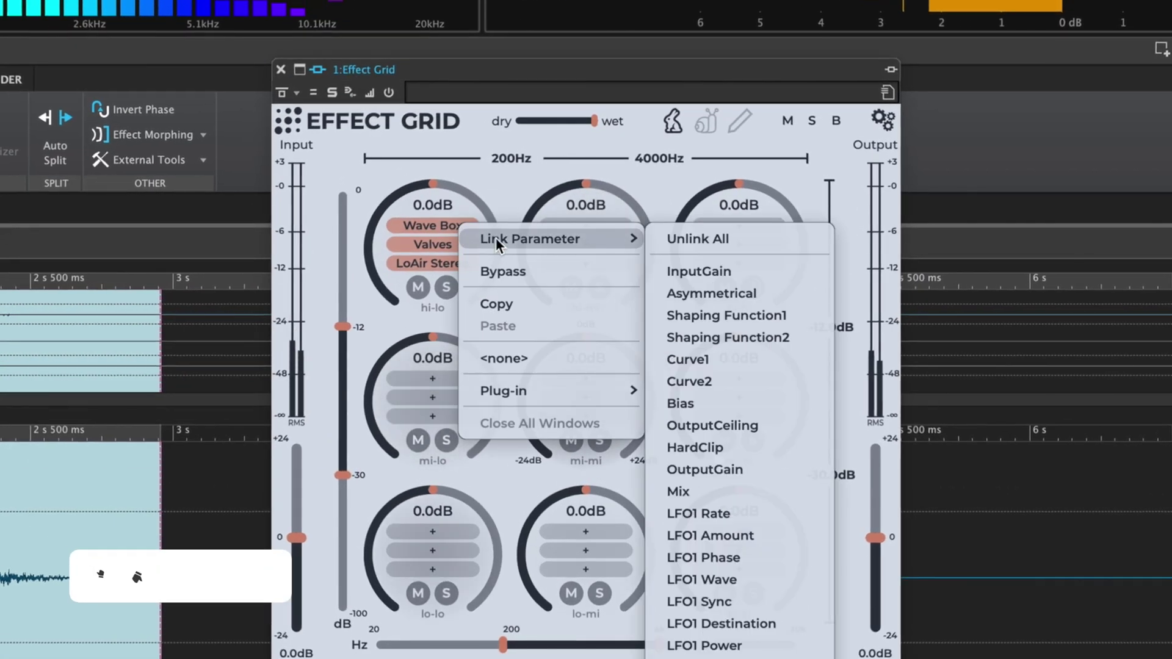
click(500, 274)
right_click(438, 240)
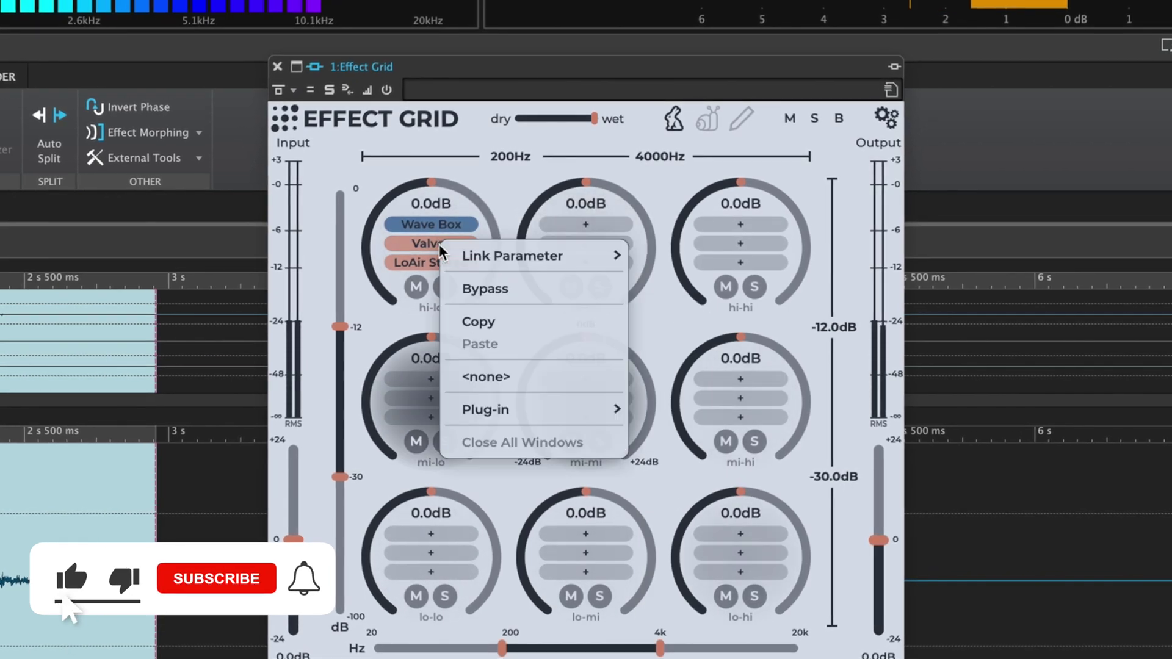
click(479, 292)
right_click(444, 260)
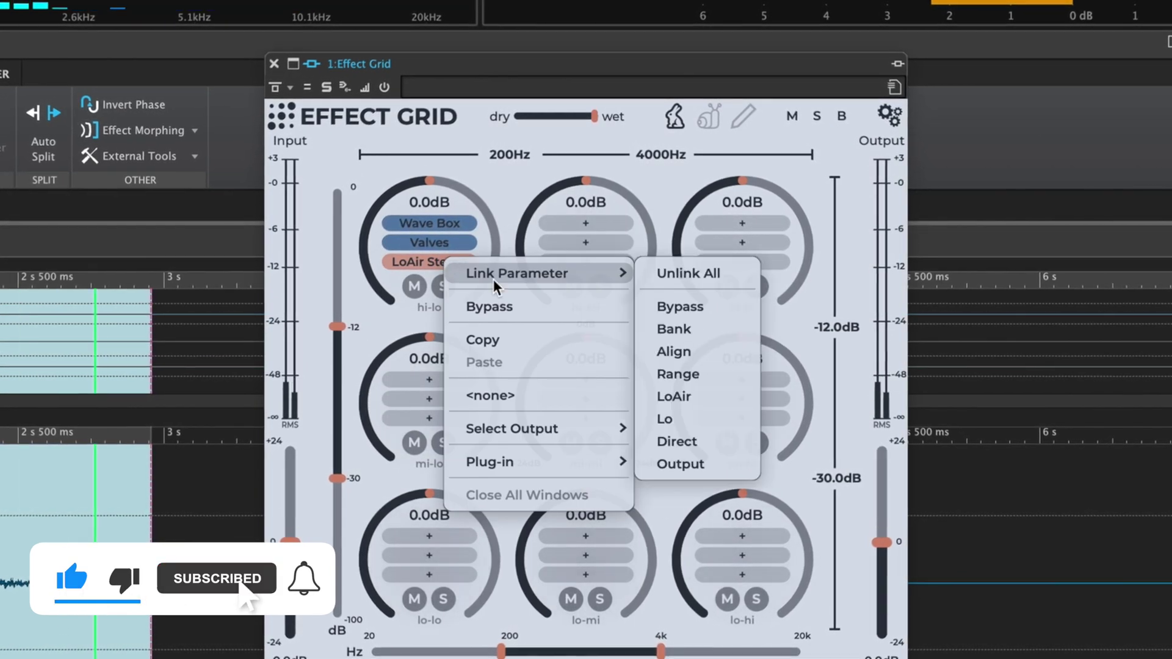
click(495, 307)
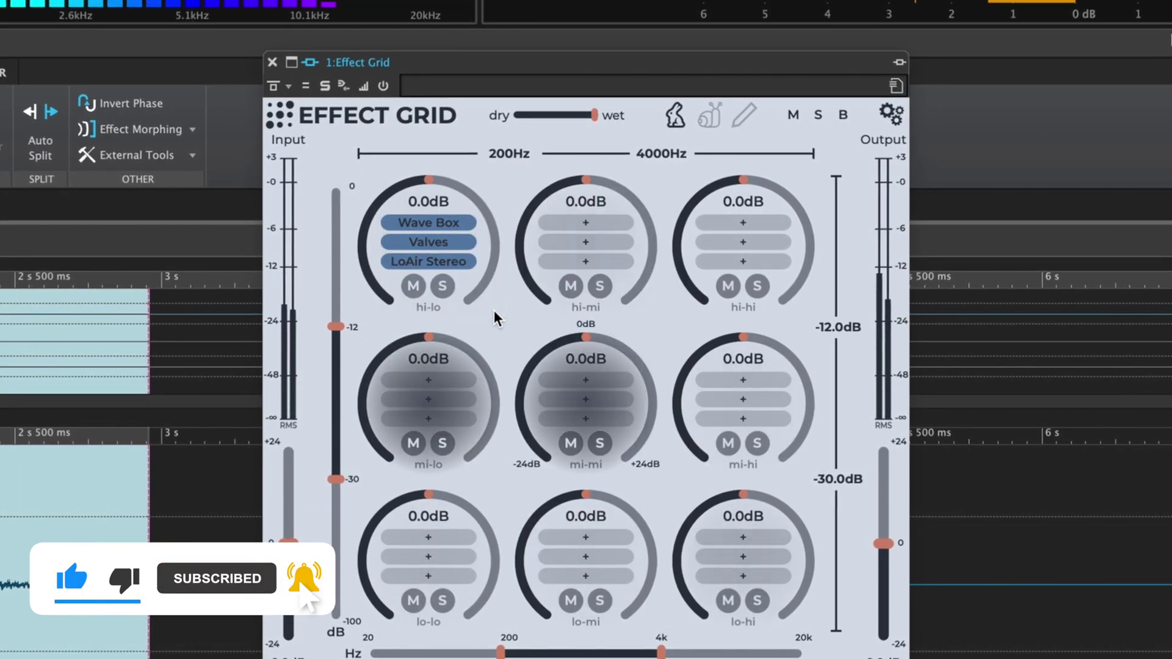
- Re-enable the bypassed plug-ins in the hi-lo cell and show the option for clearing all bypasses
right_click(439, 227)
click(484, 266)
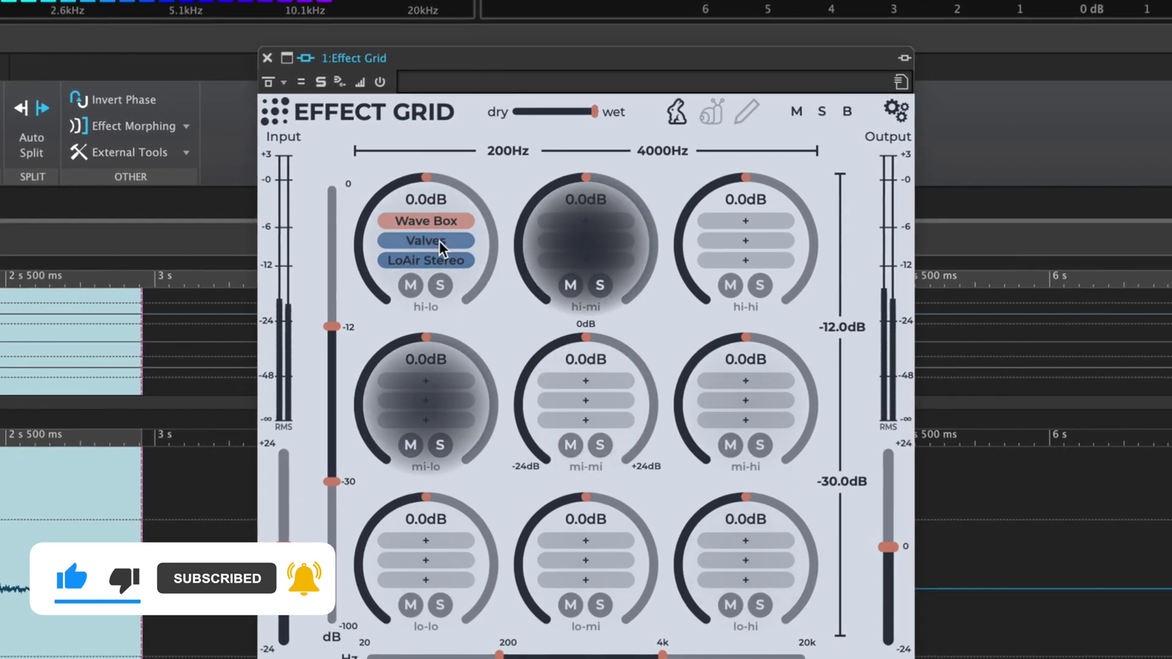
right_click(451, 244)
click(475, 284)
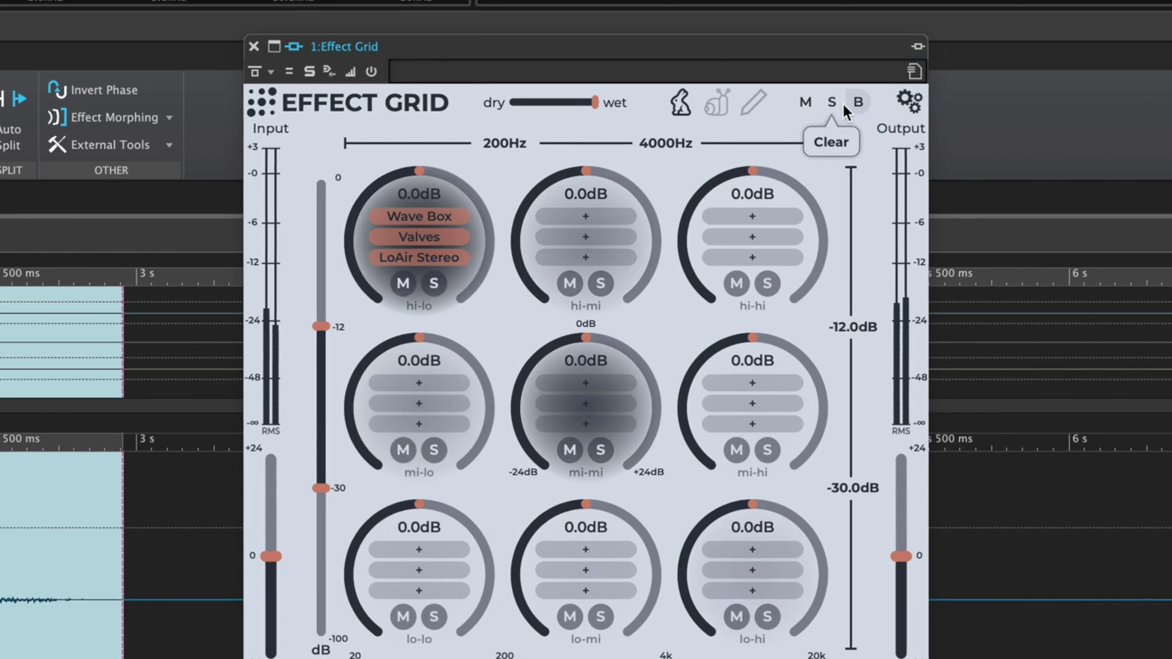
click(858, 106)
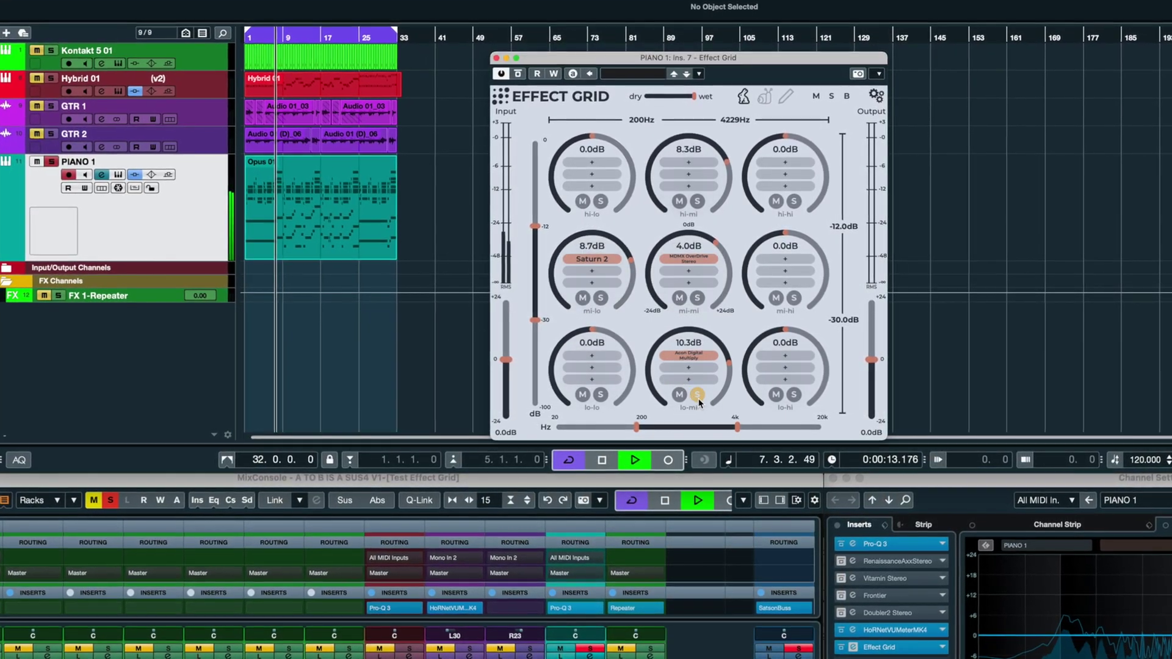
- On the piano track's Effect Grid, toggle the lo-mi cell's solo to hear it alone, and solo the mi-lo and lo-mi cells together
click(697, 395)
click(697, 395)
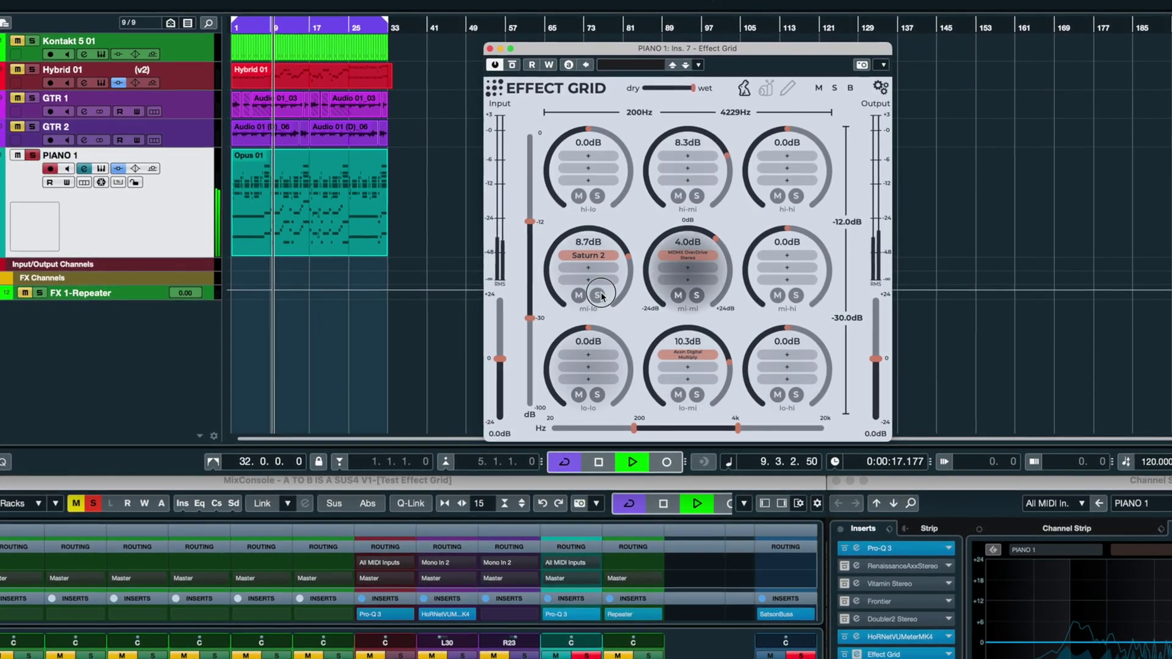
click(601, 298)
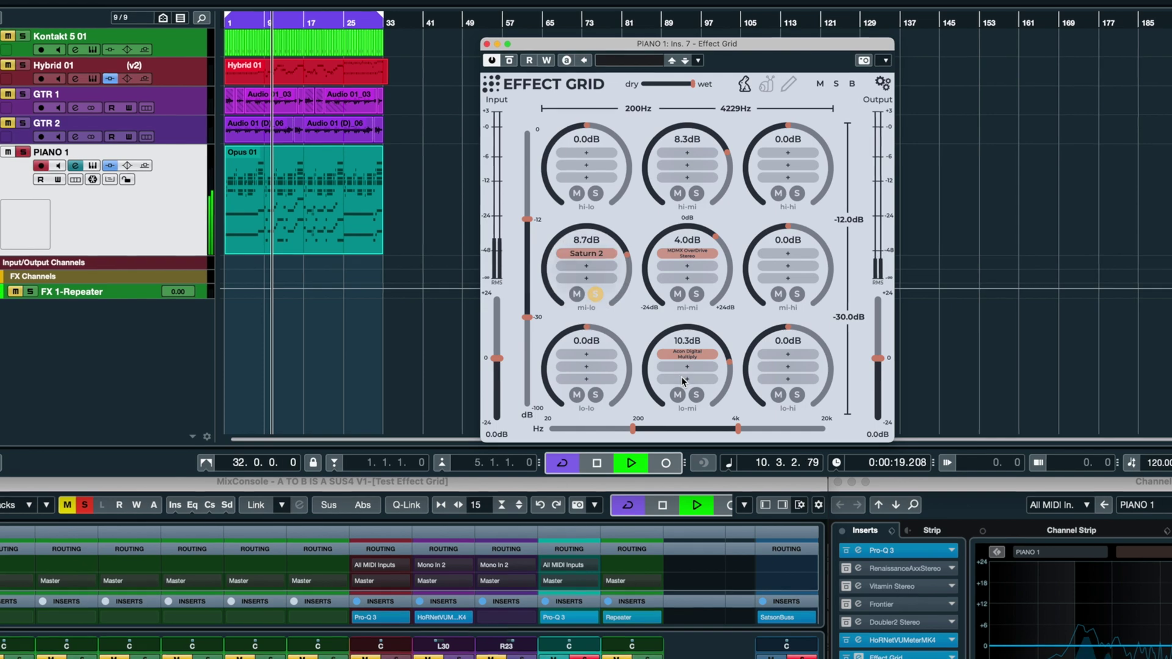
click(696, 395)
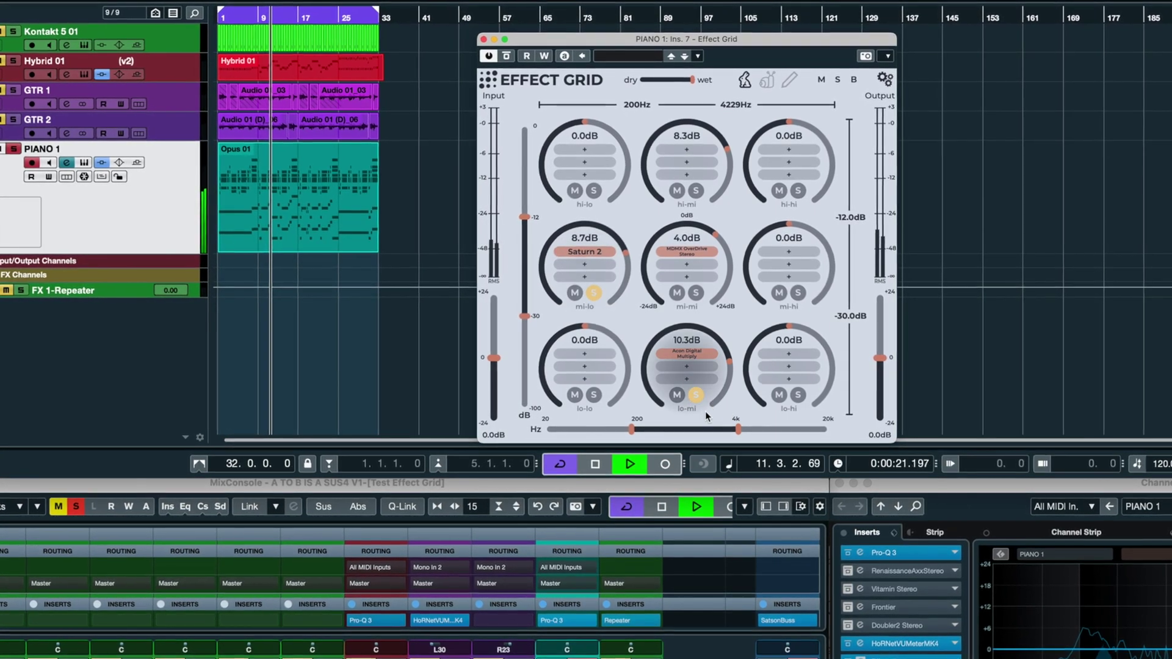
- Browse the available plug-ins for the second slot of the lo-mi cell
click(697, 369)
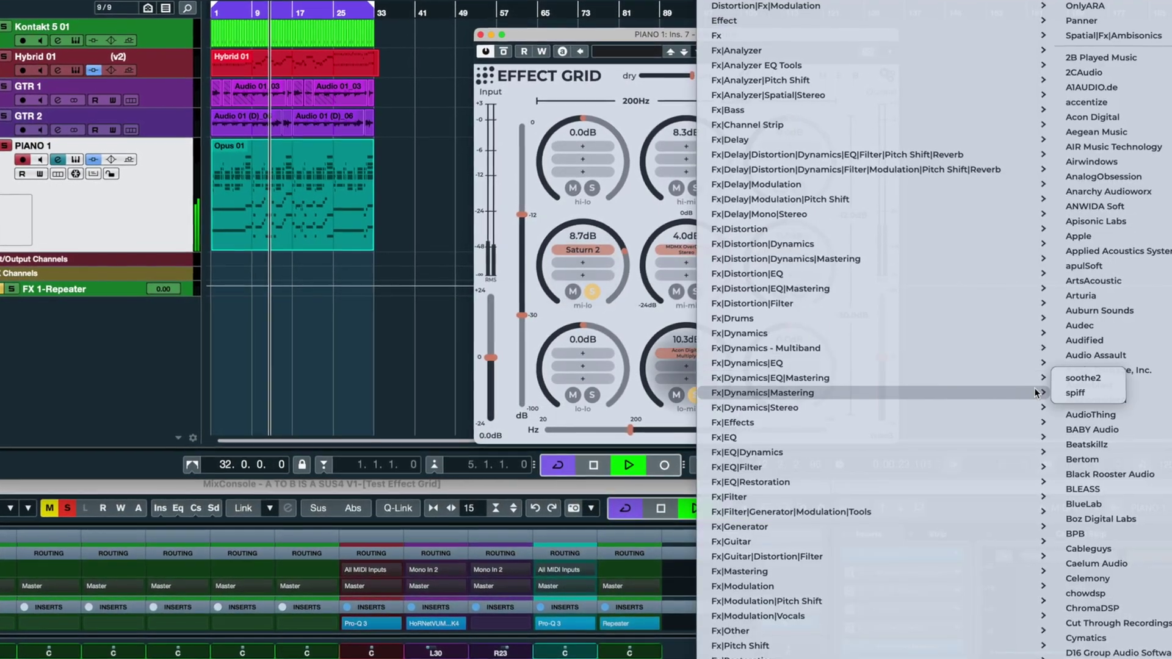